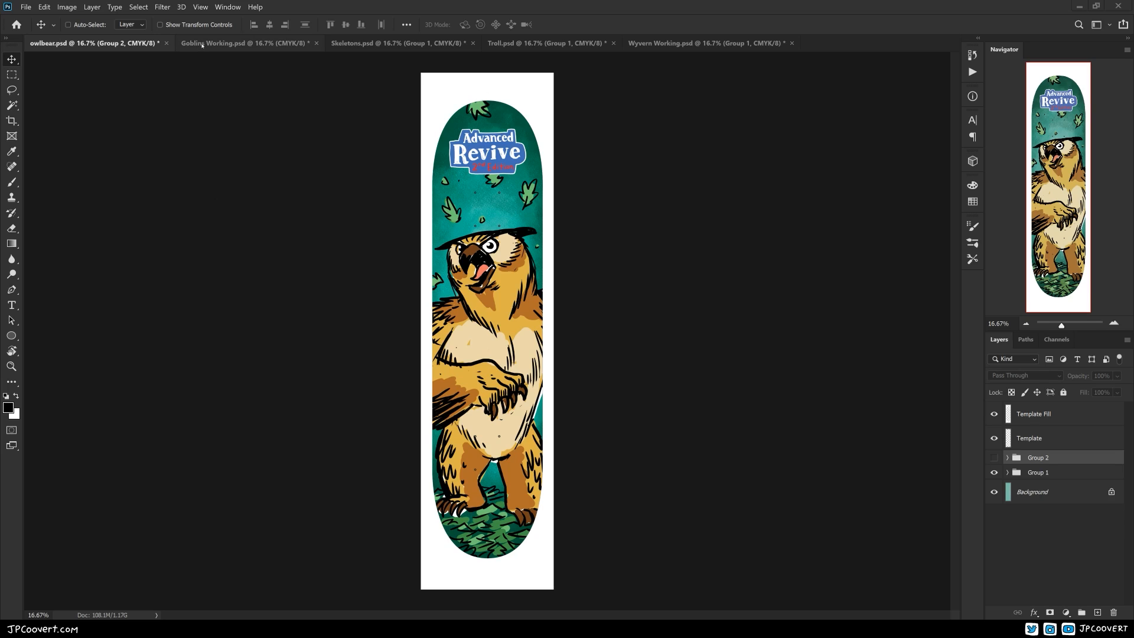
# Look through the goblins, skeletons, troll and wyvern skateboard designs in the open documents
pyautogui.click(201, 44)
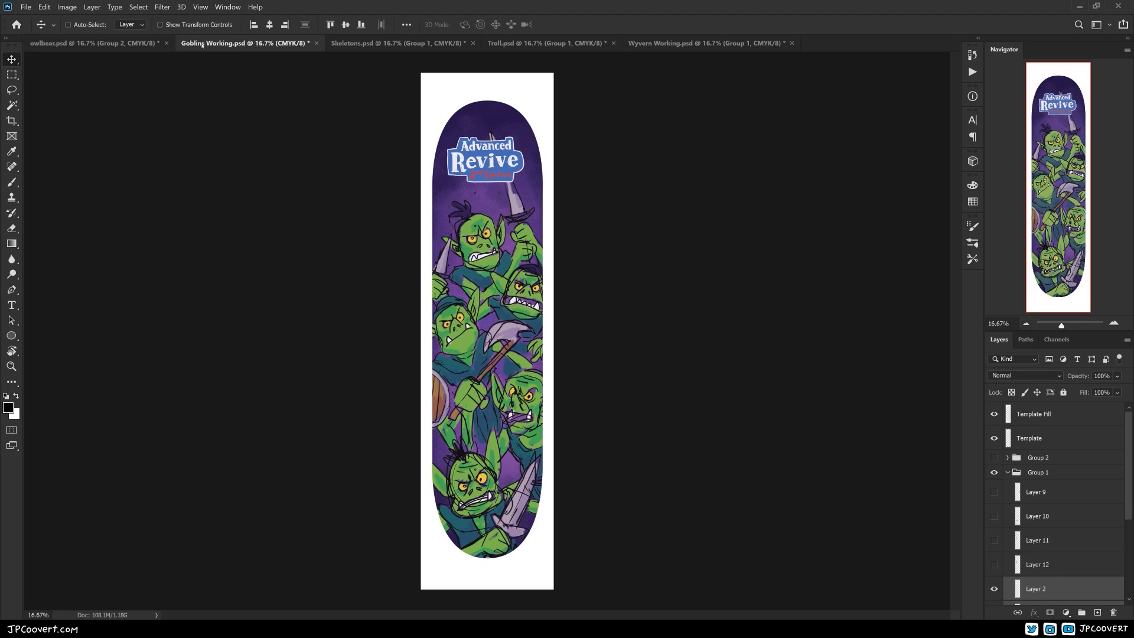
pyautogui.click(391, 44)
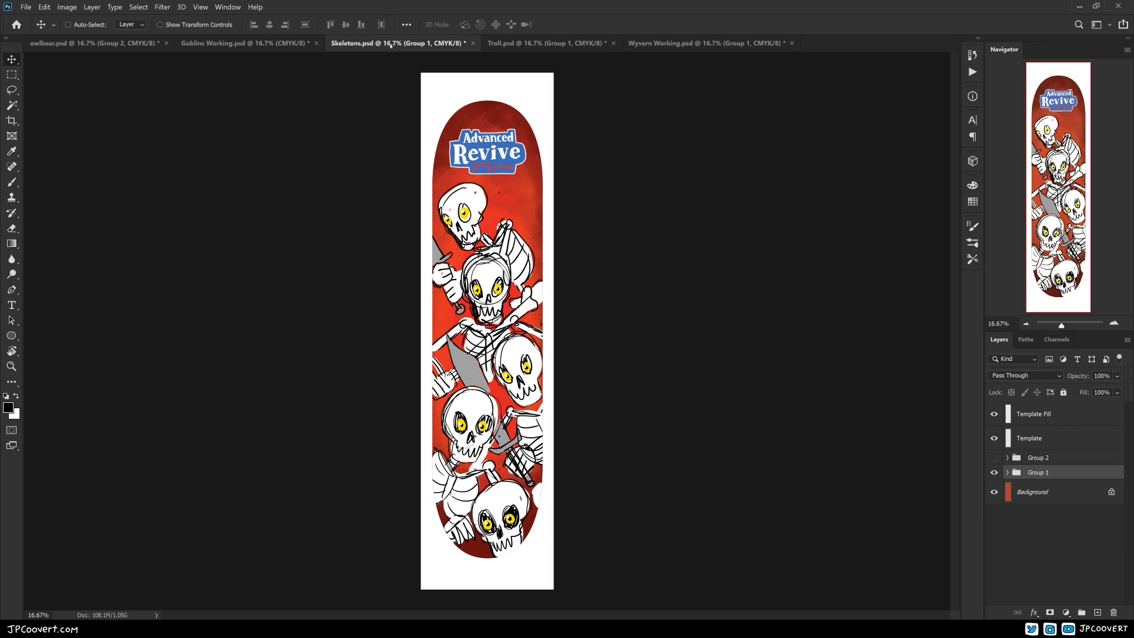
pyautogui.click(517, 44)
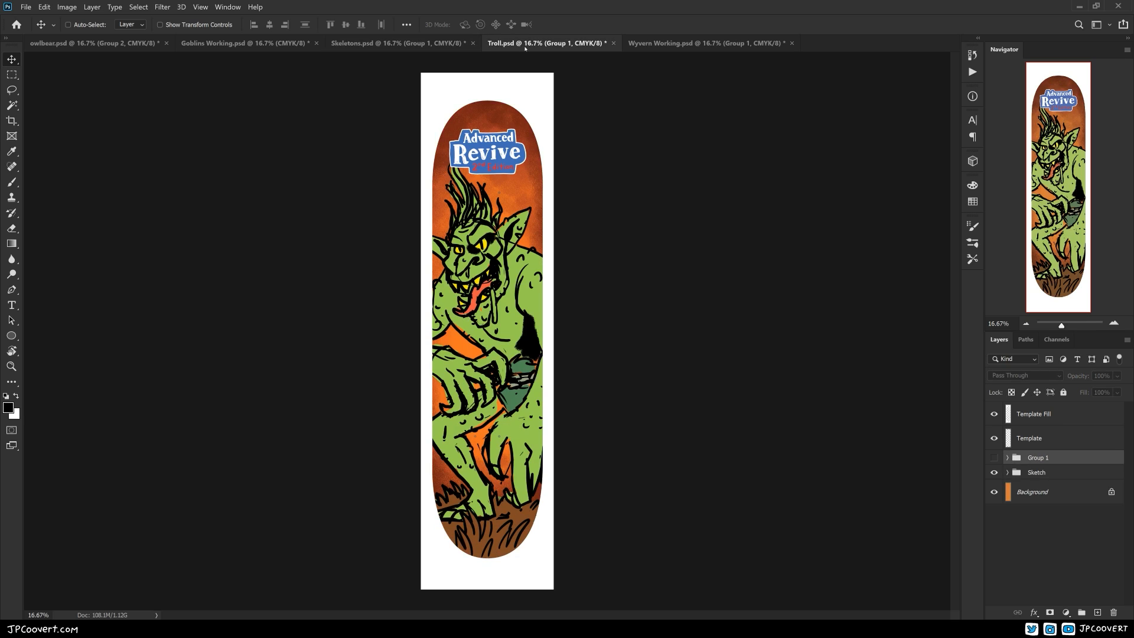
pyautogui.click(657, 44)
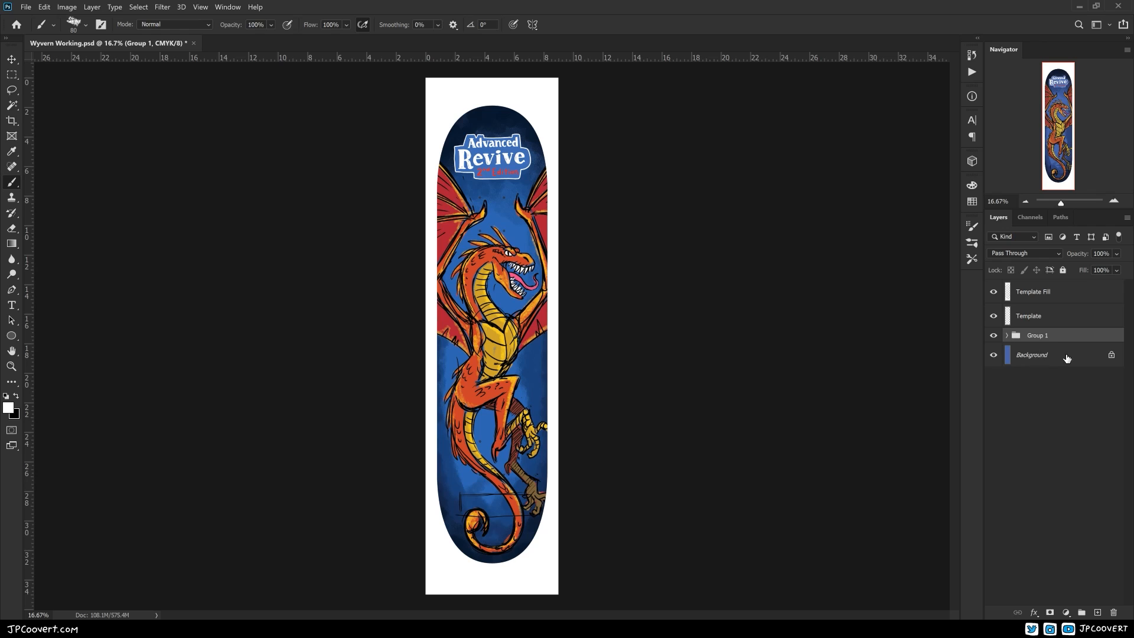
# Name the artwork group Sketch, set up a Lineart layer above it and make black the brush colour
pyautogui.doubleClick(1027, 340)
pyautogui.click(969, 245)
pyautogui.click(969, 245)
pyautogui.scroll(5, 513, 230)
pyautogui.press('x')
# Ink the wyvern's brow, eye outline and the bridge of its snout over the sketch
pyautogui.moveTo(421, 345)
pyautogui.mouseDown()
pyautogui.moveTo(505, 385)
pyautogui.moveTo(508, 376)
pyautogui.mouseUp()
pyautogui.moveTo(480, 342)
pyautogui.mouseDown()
pyautogui.moveTo(525, 370)
pyautogui.moveTo(427, 366)
pyautogui.mouseUp()
pyautogui.moveTo(418, 358)
pyautogui.mouseDown()
pyautogui.moveTo(458, 370)
pyautogui.moveTo(535, 433)
pyautogui.mouseUp()
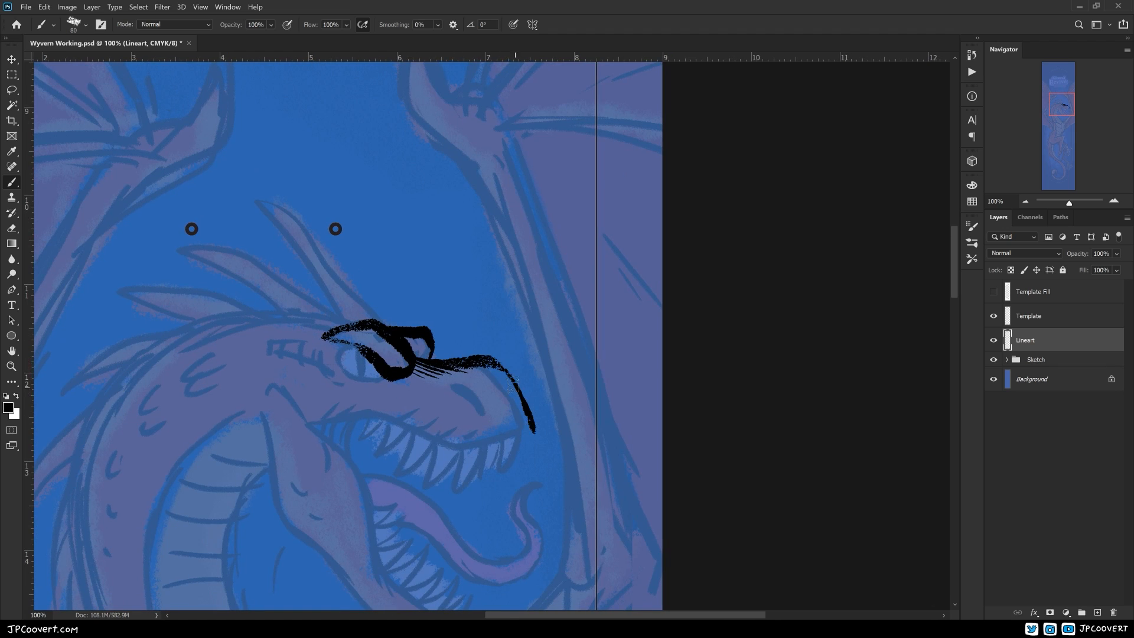
pyautogui.moveTo(473, 408); pyautogui.dragTo(529, 433)
pyautogui.moveTo(368, 363)
pyautogui.mouseDown()
pyautogui.moveTo(436, 402)
pyautogui.moveTo(420, 374)
pyautogui.mouseUp()
pyautogui.moveTo(394, 409); pyautogui.dragTo(479, 436)
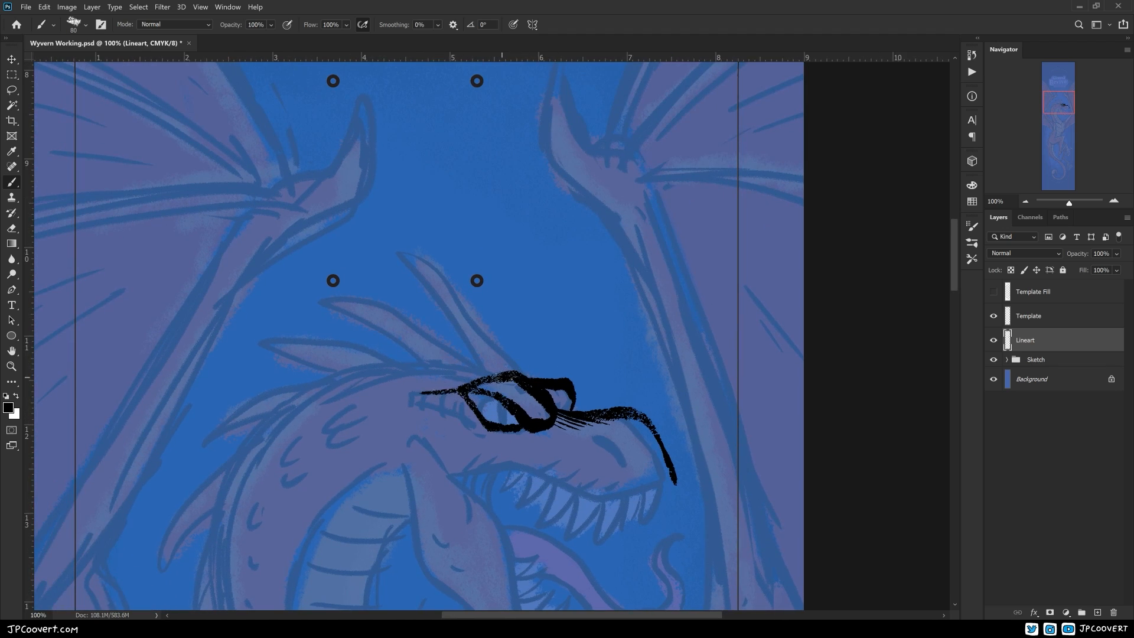
# Ink the short wrinkle strokes behind the wyvern's eye and the dark nostril
pyautogui.moveTo(502, 378); pyautogui.dragTo(397, 401)
pyautogui.moveTo(329, 417); pyautogui.dragTo(331, 432)
pyautogui.moveTo(318, 417); pyautogui.dragTo(321, 429)
pyautogui.moveTo(306, 422); pyautogui.dragTo(311, 432)
pyautogui.moveTo(540, 493); pyautogui.dragTo(455, 465)
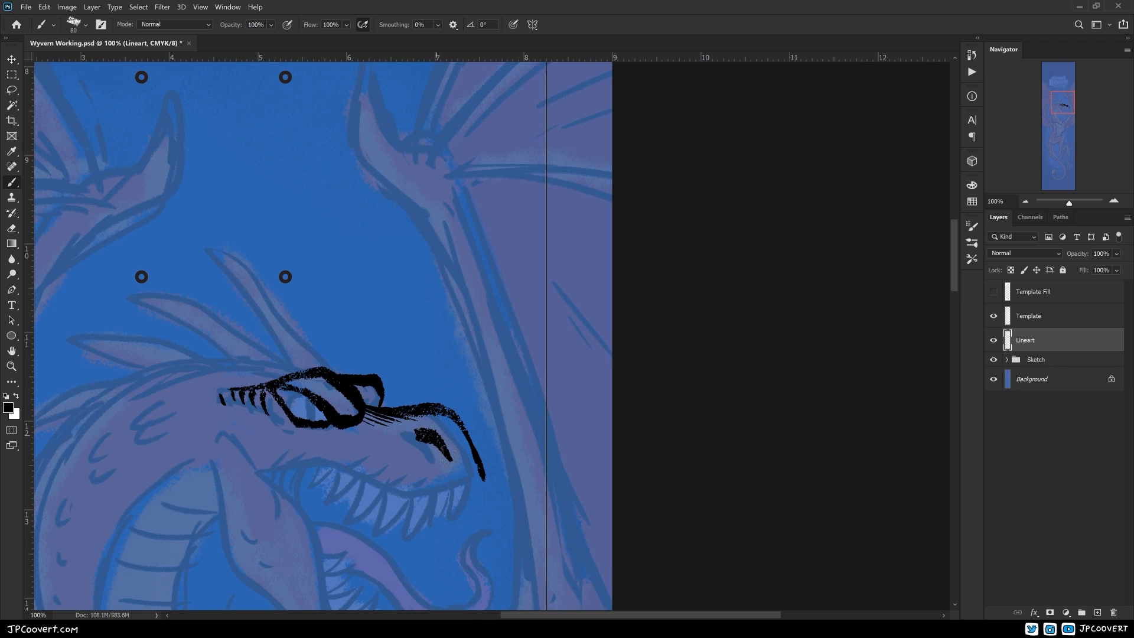
# Ink the wyvern's upper lip line and the outline of its open lower jaw
pyautogui.moveTo(313, 463); pyautogui.dragTo(485, 485)
pyautogui.moveTo(533, 512)
pyautogui.mouseDown()
pyautogui.moveTo(645, 461)
pyautogui.moveTo(673, 470)
pyautogui.mouseUp()
pyautogui.moveTo(442, 348); pyautogui.dragTo(436, 384)
pyautogui.hotkey('ctrl', 'z')
pyautogui.moveTo(378, 425)
pyautogui.mouseDown()
pyautogui.moveTo(311, 332)
pyautogui.moveTo(421, 518)
pyautogui.mouseUp()
pyautogui.moveTo(286, 329); pyautogui.dragTo(389, 513)
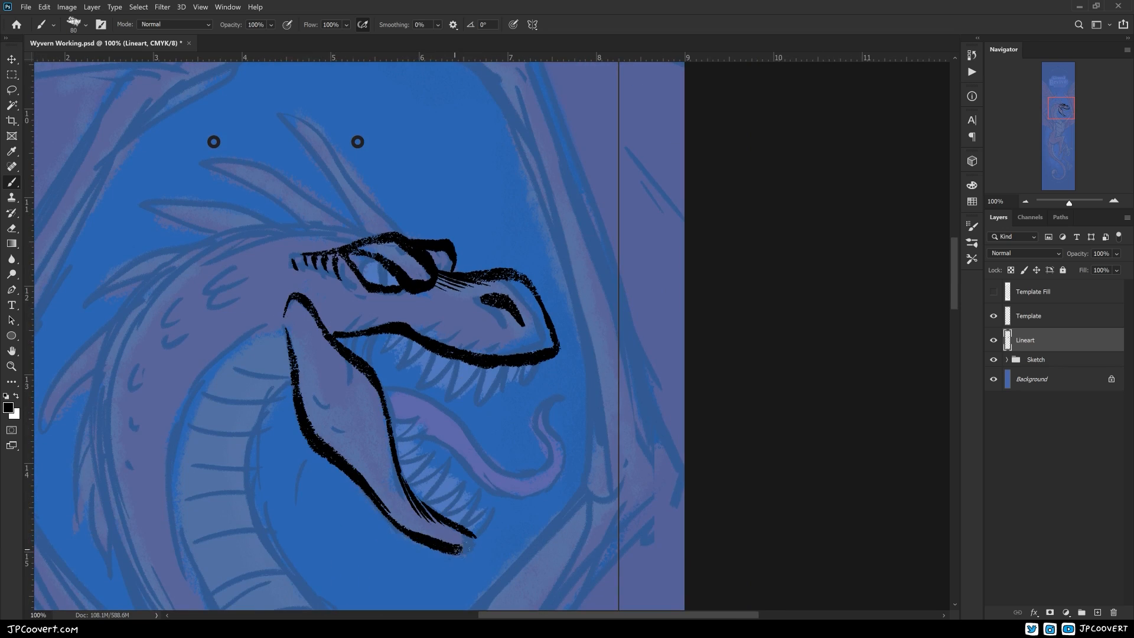
# Close the lower jaw's tip and ink the hatching at the mouth corner and the small marks on the jaw
pyautogui.moveTo(457, 541); pyautogui.dragTo(475, 543)
pyautogui.moveTo(408, 413); pyautogui.dragTo(444, 449)
pyautogui.moveTo(412, 369); pyautogui.dragTo(407, 399)
pyautogui.moveTo(405, 370); pyautogui.dragTo(400, 394)
pyautogui.moveTo(398, 371); pyautogui.dragTo(395, 389)
pyautogui.moveTo(392, 372); pyautogui.dragTo(388, 385)
pyautogui.moveTo(386, 373); pyautogui.dragTo(383, 380)
pyautogui.moveTo(440, 461); pyautogui.dragTo(435, 439)
pyautogui.moveTo(368, 395); pyautogui.dragTo(380, 411)
# Ink the outline of the wyvern's curling tongue
pyautogui.moveTo(602, 467)
pyautogui.mouseDown()
pyautogui.moveTo(570, 443)
pyautogui.moveTo(578, 418)
pyautogui.mouseUp()
pyautogui.moveTo(394, 356)
pyautogui.mouseDown()
pyautogui.moveTo(569, 365)
pyautogui.moveTo(571, 429)
pyautogui.mouseUp()
pyautogui.moveTo(436, 405); pyautogui.dragTo(530, 466)
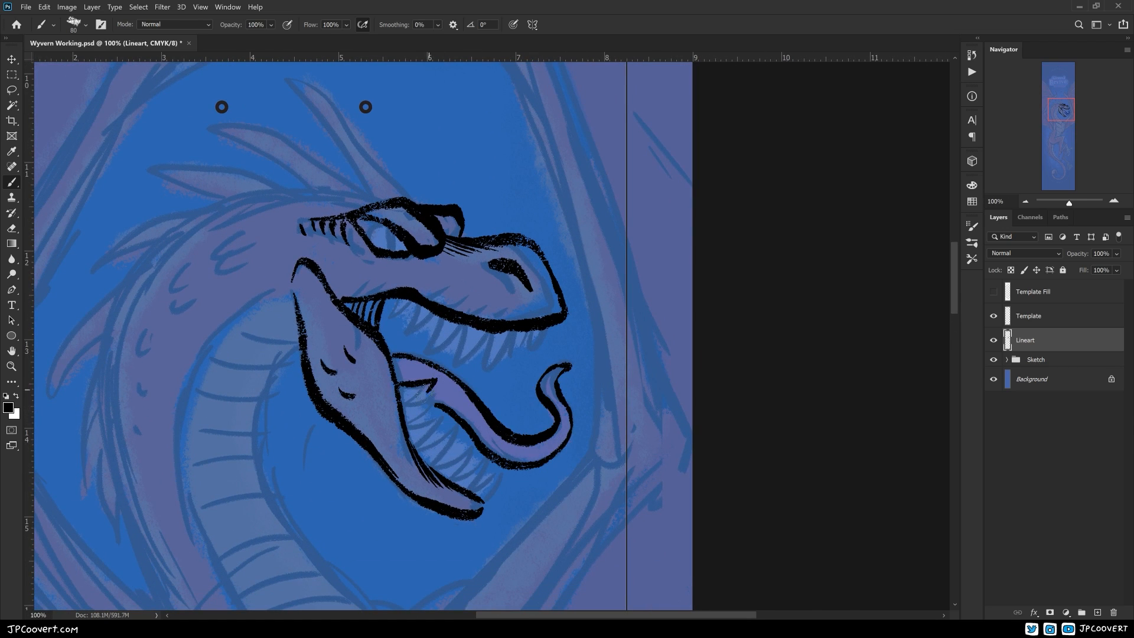
# Ink the row of lower teeth and erase the tongue line where the teeth overlap it
pyautogui.moveTo(411, 426); pyautogui.dragTo(460, 445)
pyautogui.moveTo(459, 445)
pyautogui.mouseDown()
pyautogui.moveTo(507, 427)
pyautogui.moveTo(461, 460)
pyautogui.mouseUp()
pyautogui.moveTo(462, 460); pyautogui.dragTo(520, 441)
pyautogui.moveTo(520, 441); pyautogui.dragTo(467, 469)
pyautogui.moveTo(522, 438); pyautogui.dragTo(506, 469)
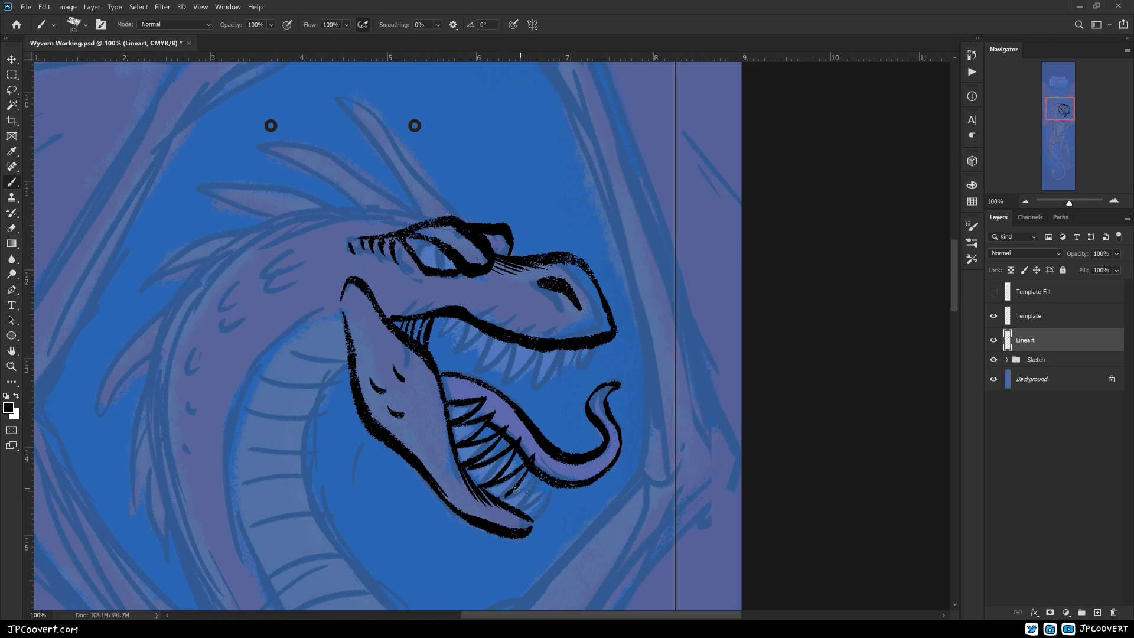
pyautogui.moveTo(520, 510); pyautogui.dragTo(550, 490)
pyautogui.moveTo(550, 490); pyautogui.dragTo(535, 521)
pyautogui.press('e')
pyautogui.moveTo(534, 460)
pyautogui.mouseDown()
pyautogui.moveTo(523, 472)
pyautogui.moveTo(513, 456)
pyautogui.mouseUp()
pyautogui.moveTo(533, 462); pyautogui.dragTo(524, 470)
pyautogui.press('b')
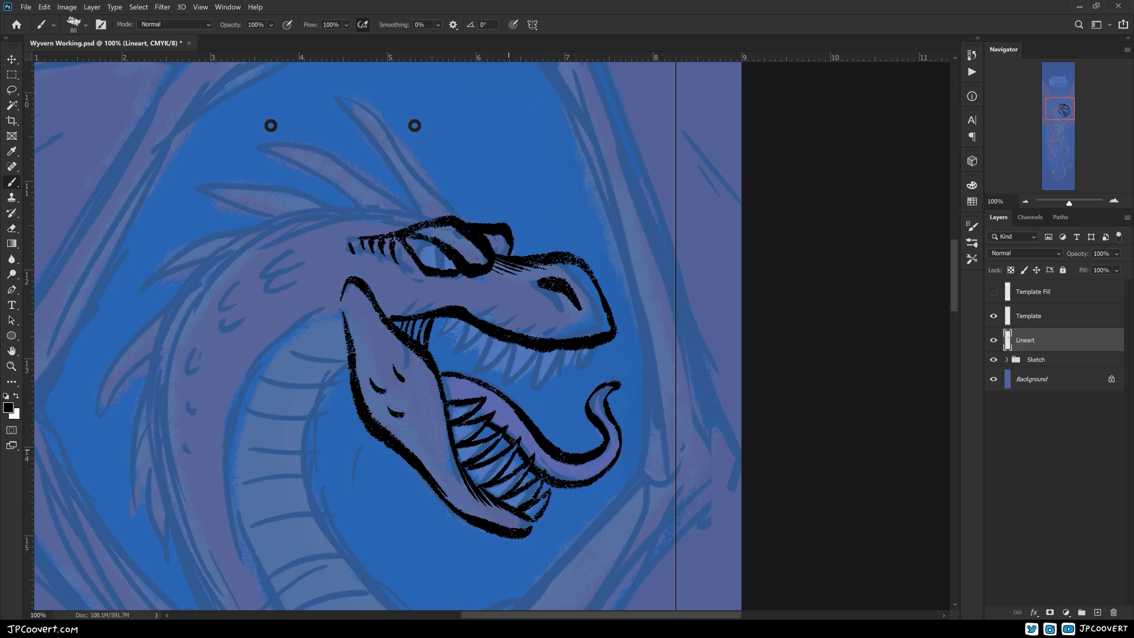
# Ink the row of upper teeth and fill the back of the mouth with black
pyautogui.moveTo(270, 126); pyautogui.dragTo(266, 151)
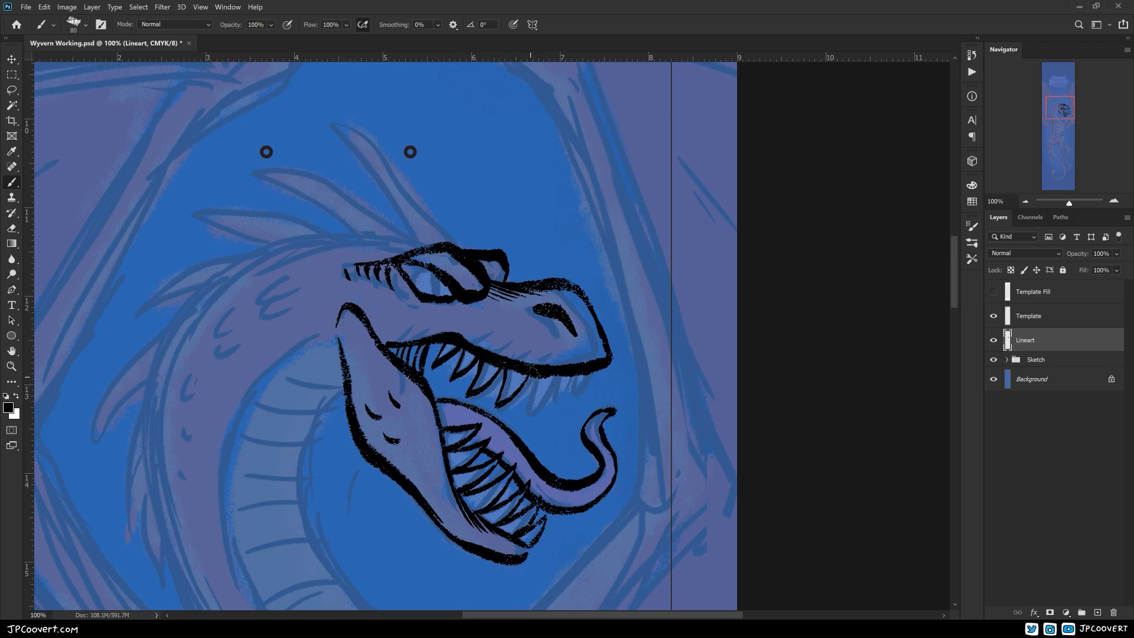
pyautogui.moveTo(556, 375); pyautogui.dragTo(550, 421)
pyautogui.moveTo(266, 152); pyautogui.dragTo(187, 179)
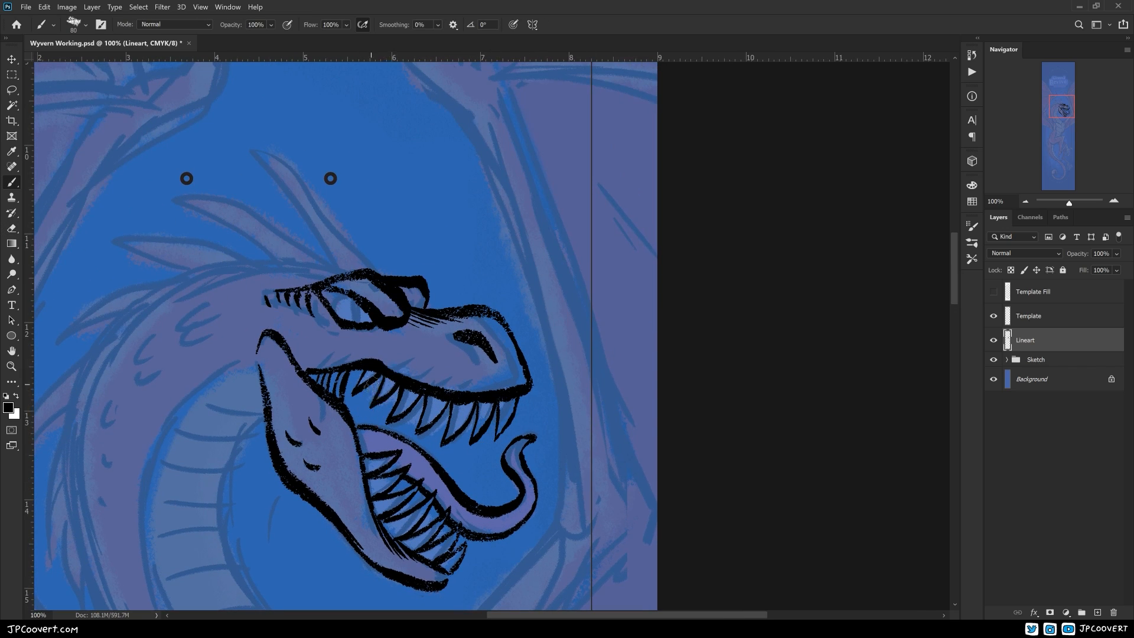
pyautogui.moveTo(365, 422); pyautogui.dragTo(348, 365)
pyautogui.moveTo(187, 179); pyautogui.dragTo(263, 218)
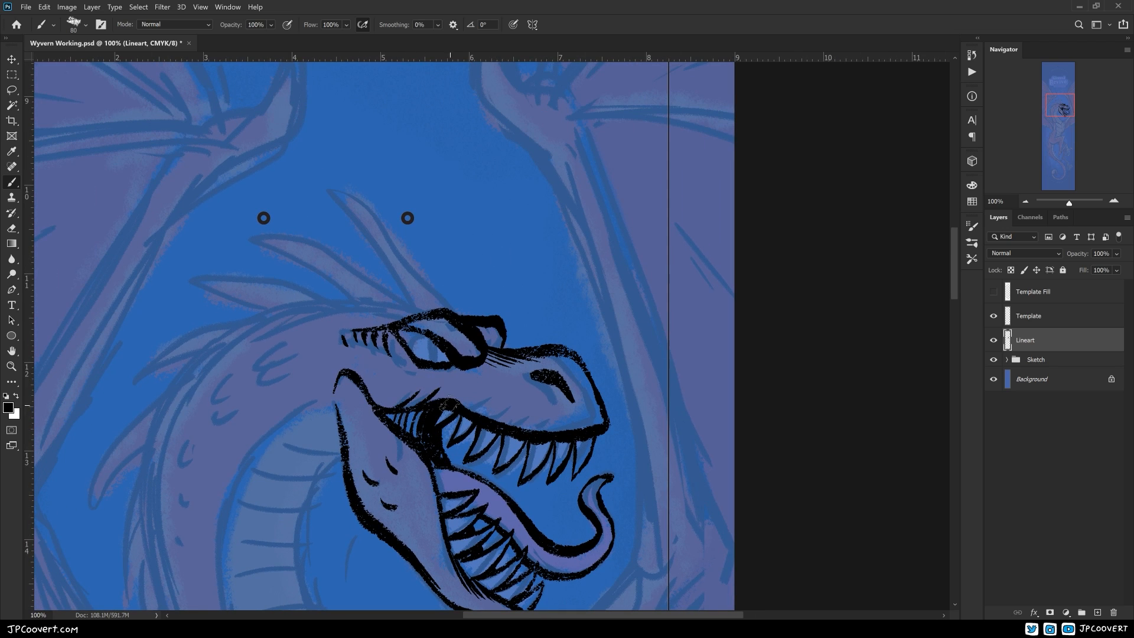
# Ink the spikes on the wyvern's head and the outlines of its curved neck
pyautogui.moveTo(580, 477); pyautogui.dragTo(671, 502)
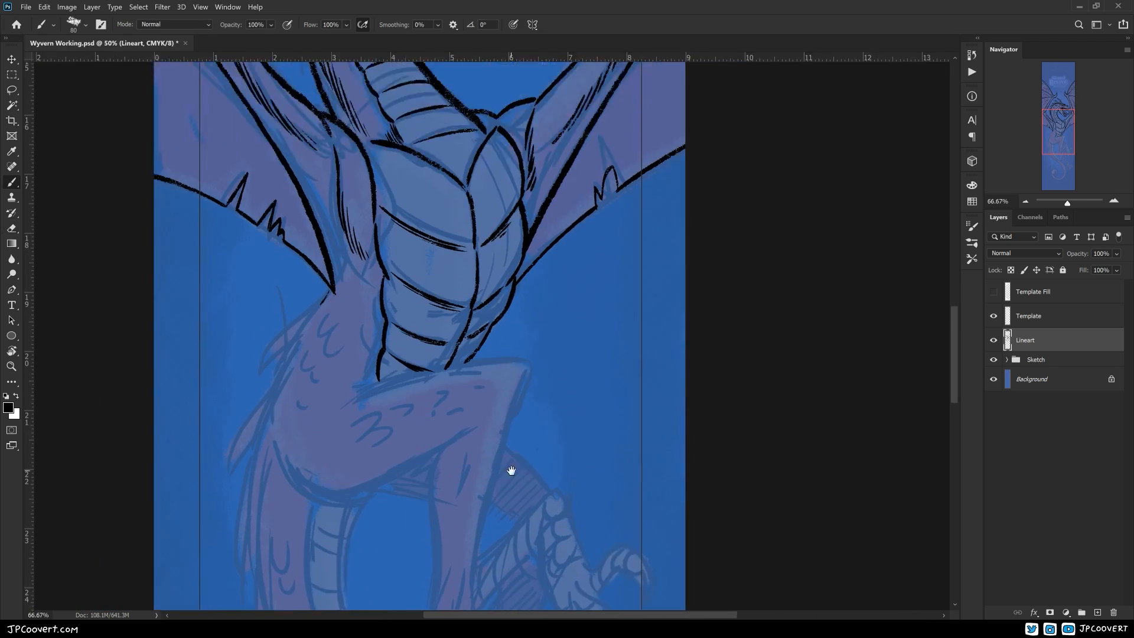
pyautogui.moveTo(509, 470); pyautogui.dragTo(594, 398)
pyautogui.moveTo(428, 344)
pyautogui.mouseDown()
pyautogui.moveTo(613, 295)
pyautogui.moveTo(612, 315)
pyautogui.mouseUp()
pyautogui.hotkey('ctrl', 'z')
pyautogui.moveTo(602, 359); pyautogui.dragTo(521, 264)
pyautogui.moveTo(533, 212); pyautogui.dragTo(479, 415)
pyautogui.moveTo(569, 459); pyautogui.dragTo(484, 469)
pyautogui.moveTo(365, 305); pyautogui.dragTo(355, 472)
pyautogui.moveTo(438, 461); pyautogui.dragTo(482, 526)
pyautogui.moveTo(438, 359); pyautogui.dragTo(426, 417)
# Ink the outlines of the wyvern's wings and upper body over the sketch
pyautogui.moveTo(239, 355)
pyautogui.mouseDown()
pyautogui.moveTo(302, 384)
pyautogui.moveTo(490, 389)
pyautogui.moveTo(523, 417)
pyautogui.moveTo(497, 423)
pyautogui.mouseUp()
pyautogui.press('e')
pyautogui.press('b')
pyautogui.moveTo(591, 485); pyautogui.dragTo(564, 502)
pyautogui.moveTo(514, 367); pyautogui.dragTo(528, 393)
pyautogui.moveTo(425, 378); pyautogui.dragTo(519, 399)
pyautogui.moveTo(447, 304); pyautogui.dragTo(370, 512)
# Ink the outlines of the wyvern's lower body and bent leg, redoing the strokes that miss
pyautogui.hotkey('ctrl', '-')
pyautogui.moveTo(348, 360); pyautogui.dragTo(383, 489)
pyautogui.moveTo(437, 502); pyautogui.dragTo(257, 322)
pyautogui.hotkey('ctrl', 'z')
pyautogui.moveTo(167, 172); pyautogui.dragTo(244, 360)
pyautogui.hotkey('ctrl', 'z')
pyautogui.moveTo(168, 200); pyautogui.dragTo(364, 509)
# Ink the long edge of the tail down to the inside of its curl
pyautogui.moveTo(419, 453); pyautogui.dragTo(521, 326)
pyautogui.moveTo(467, 383)
pyautogui.mouseDown()
pyautogui.moveTo(359, 453)
pyautogui.moveTo(340, 419)
pyautogui.mouseUp()
pyautogui.moveTo(502, 425); pyautogui.dragTo(454, 463)
pyautogui.moveTo(405, 340); pyautogui.dragTo(452, 341)
pyautogui.moveTo(337, 459); pyautogui.dragTo(364, 420)
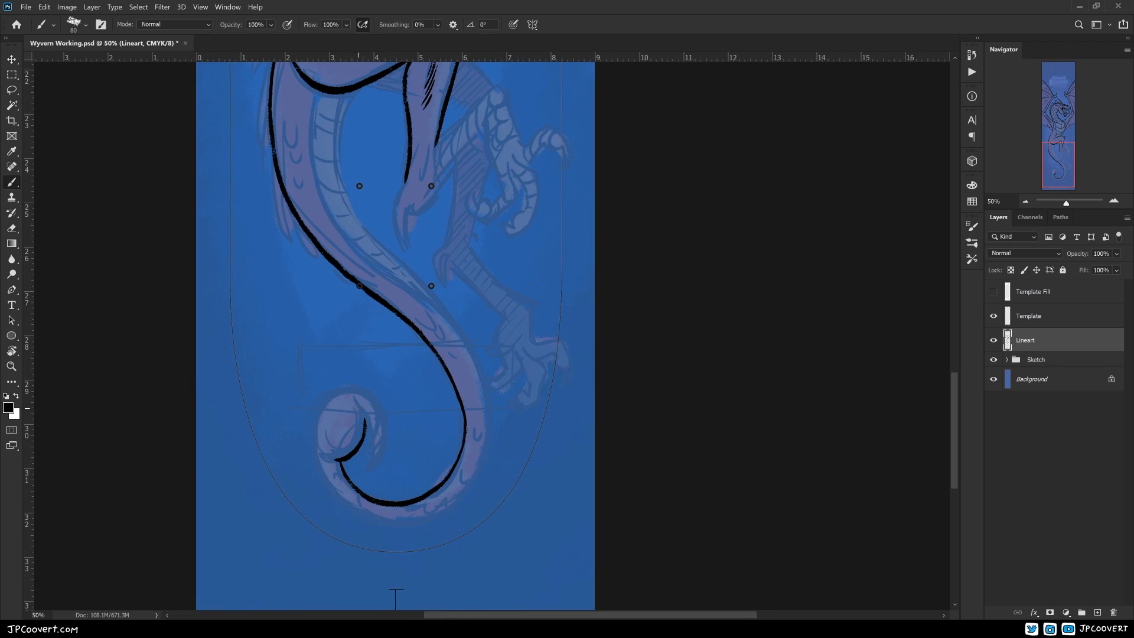
# Rework the barbed tip of the curled tail, undoing the stray strokes and inking its outline again
pyautogui.scroll(2, 379, 456)
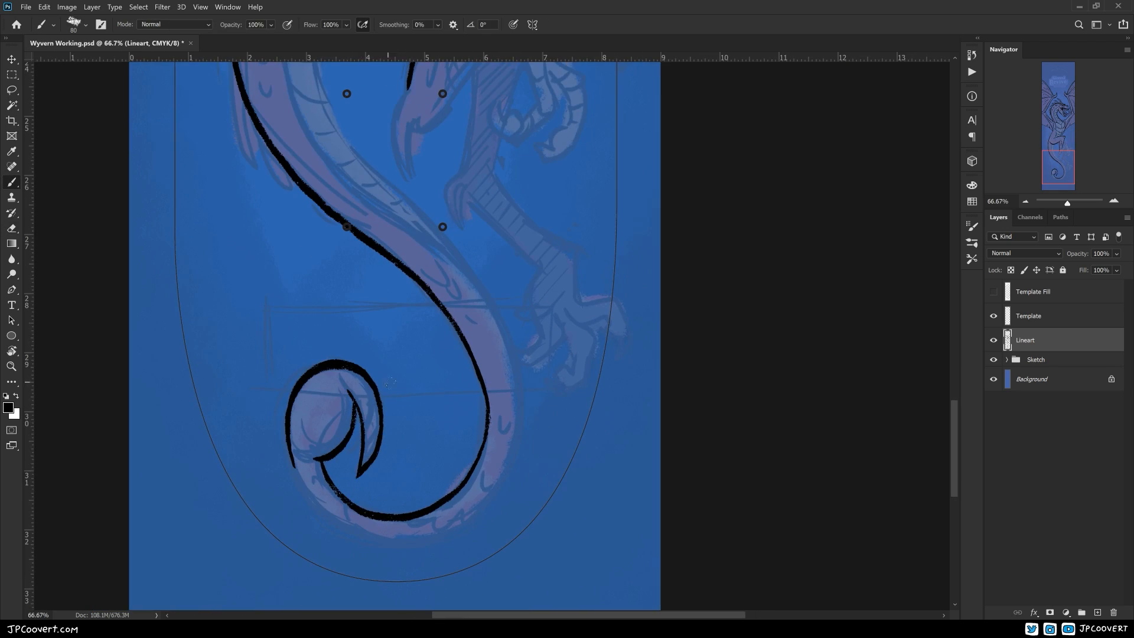
pyautogui.press('e')
pyautogui.hotkey('ctrl', 'z')
pyautogui.hotkey('ctrl', 'z')
pyautogui.press('b')
pyautogui.moveTo(419, 360); pyautogui.dragTo(455, 493)
pyautogui.hotkey('ctrl', 'z')
pyautogui.moveTo(416, 354); pyautogui.dragTo(453, 490)
pyautogui.moveTo(421, 326); pyautogui.dragTo(473, 447)
pyautogui.hotkey('ctrl', 'z')
pyautogui.moveTo(464, 407); pyautogui.dragTo(368, 444)
# Ink the shading strokes inside the tail's curl and along its barb
pyautogui.moveTo(325, 362); pyautogui.dragTo(367, 517)
pyautogui.moveTo(407, 478)
pyautogui.mouseDown()
pyautogui.moveTo(459, 456)
pyautogui.moveTo(474, 389)
pyautogui.mouseUp()
pyautogui.hotkey('ctrl', 'z')
# Ink the outline of the raised foot's ankle and toes
pyautogui.hotkey('ctrl', 'z')
pyautogui.moveTo(492, 284)
pyautogui.mouseDown()
pyautogui.moveTo(539, 349)
pyautogui.moveTo(377, 476)
pyautogui.mouseUp()
pyautogui.moveTo(337, 320); pyautogui.dragTo(349, 393)
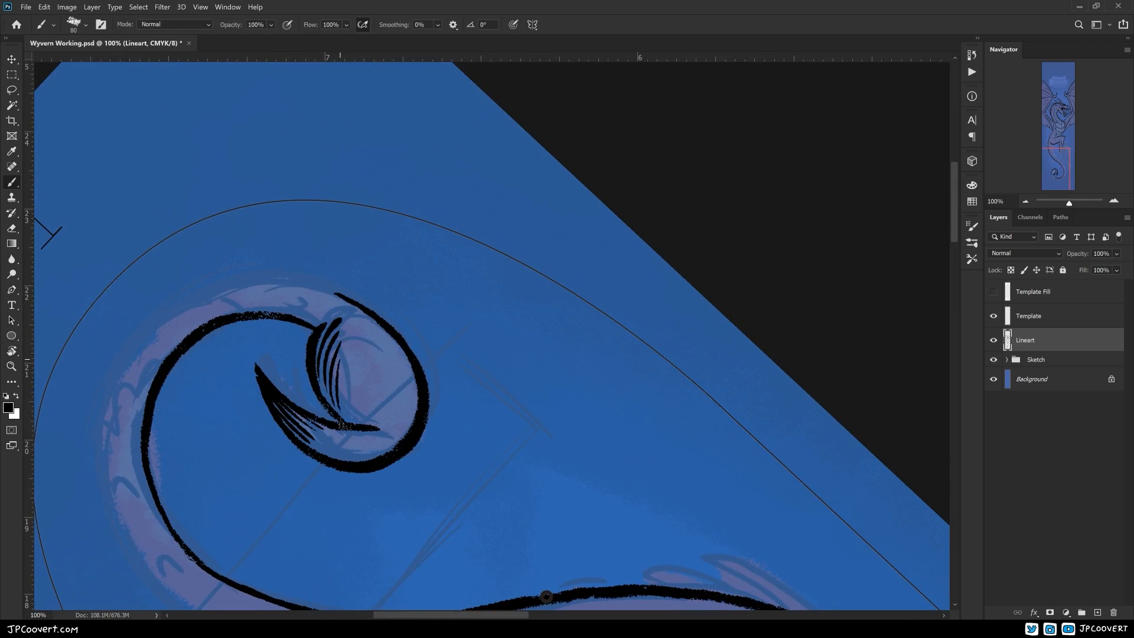
# Ink the opposite edge of the tail from the curl up to the body
pyautogui.press('Escape')
pyautogui.scroll(-1, 379, 331)
pyautogui.moveTo(555, 431); pyautogui.dragTo(387, 597)
pyautogui.moveTo(446, 71); pyautogui.dragTo(472, 241)
pyautogui.moveTo(385, 356); pyautogui.dragTo(359, 454)
pyautogui.moveTo(502, 502)
pyautogui.mouseDown()
pyautogui.moveTo(365, 373)
pyautogui.moveTo(251, 151)
pyautogui.mouseUp()
pyautogui.moveTo(112, 101)
pyautogui.mouseDown()
pyautogui.moveTo(227, 269)
pyautogui.moveTo(306, 445)
pyautogui.mouseUp()
pyautogui.moveTo(380, 458); pyautogui.dragTo(506, 324)
pyautogui.hotkey('ctrl', '+')
pyautogui.moveTo(97, 393)
pyautogui.mouseDown()
pyautogui.moveTo(327, 475)
pyautogui.moveTo(441, 467)
pyautogui.mouseUp()
pyautogui.hotkey('ctrl', 'z')
pyautogui.moveTo(199, 358); pyautogui.dragTo(284, 465)
pyautogui.moveTo(204, 381); pyautogui.dragTo(443, 458)
pyautogui.moveTo(540, 377)
pyautogui.mouseDown()
pyautogui.moveTo(392, 506)
pyautogui.moveTo(426, 405)
pyautogui.mouseUp()
pyautogui.moveTo(411, 199); pyautogui.dragTo(398, 417)
pyautogui.moveTo(323, 495); pyautogui.dragTo(423, 401)
# Ink the curved claws at the ends of the raised foot's toes
pyautogui.hotkey('ctrl', '-')
pyautogui.hotkey('ctrl', '-')
pyautogui.moveTo(488, 324); pyautogui.dragTo(449, 460)
pyautogui.hotkey('ctrl', '+')
pyautogui.press('e')
pyautogui.press('b')
pyautogui.moveTo(295, 349)
pyautogui.mouseDown()
pyautogui.moveTo(379, 500)
pyautogui.moveTo(474, 436)
pyautogui.mouseUp()
# Erase stray lines on the raised foot and ink its remaining toe folds and shading strokes
pyautogui.hotkey('ctrl', '-')
pyautogui.hotkey('ctrl', '-')
pyautogui.moveTo(504, 374); pyautogui.dragTo(516, 372)
pyautogui.moveTo(436, 490)
pyautogui.mouseDown()
pyautogui.moveTo(451, 504)
pyautogui.moveTo(411, 475)
pyautogui.mouseUp()
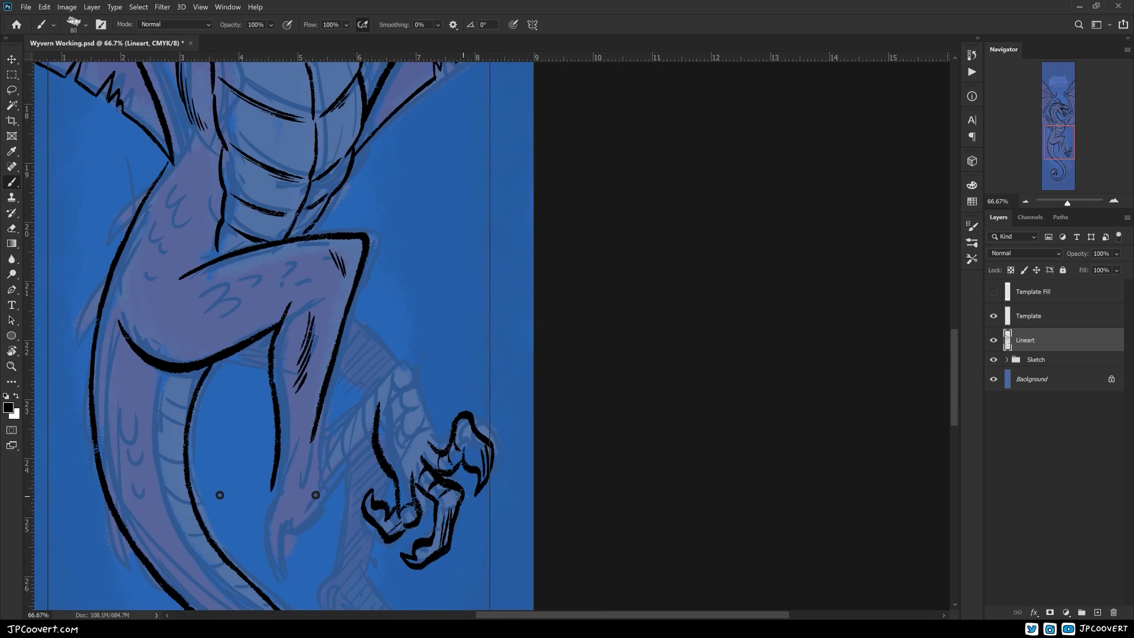
pyautogui.press('e')
pyautogui.moveTo(405, 430); pyautogui.dragTo(406, 496)
pyautogui.press('b')
pyautogui.moveTo(475, 414); pyautogui.dragTo(476, 438)
pyautogui.moveTo(312, 457)
pyautogui.mouseDown()
pyautogui.moveTo(415, 342)
pyautogui.moveTo(444, 433)
pyautogui.mouseUp()
pyautogui.moveTo(406, 461); pyautogui.dragTo(417, 448)
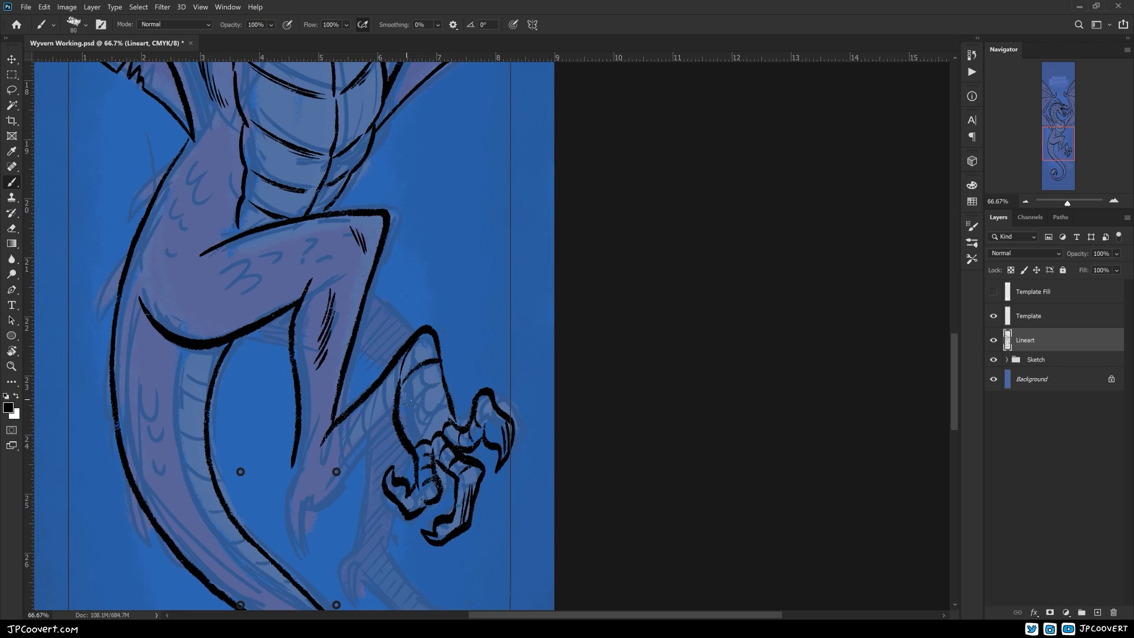
# Ink the scale bands across the ankle of the raised foot
pyautogui.moveTo(400, 390); pyautogui.dragTo(442, 382)
pyautogui.hotkey('ctrl', '-')
pyautogui.hotkey('ctrl', '-')
pyautogui.hotkey('ctrl', '+')
pyautogui.hotkey('ctrl', '+')
pyautogui.moveTo(422, 340); pyautogui.dragTo(425, 438)
pyautogui.hotkey('ctrl', '-')
pyautogui.hotkey('ctrl', '-')
pyautogui.hotkey('ctrl', '+')
pyautogui.hotkey('ctrl', '+')
# Ink the pointed heel spur with its shading and the scale bands along the lower leg
pyautogui.moveTo(328, 437); pyautogui.dragTo(339, 525)
pyautogui.moveTo(341, 483); pyautogui.dragTo(425, 391)
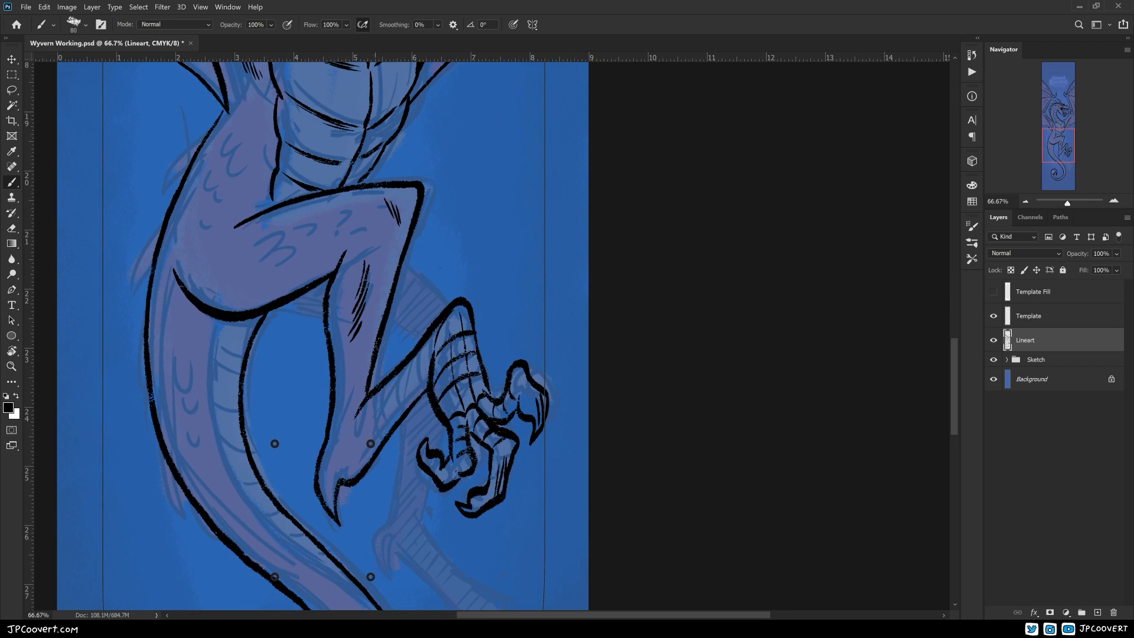
pyautogui.moveTo(328, 474); pyautogui.dragTo(319, 527)
pyautogui.moveTo(432, 451)
pyautogui.mouseDown()
pyautogui.moveTo(444, 437)
pyautogui.moveTo(442, 388)
pyautogui.mouseUp()
pyautogui.moveTo(449, 363); pyautogui.dragTo(453, 396)
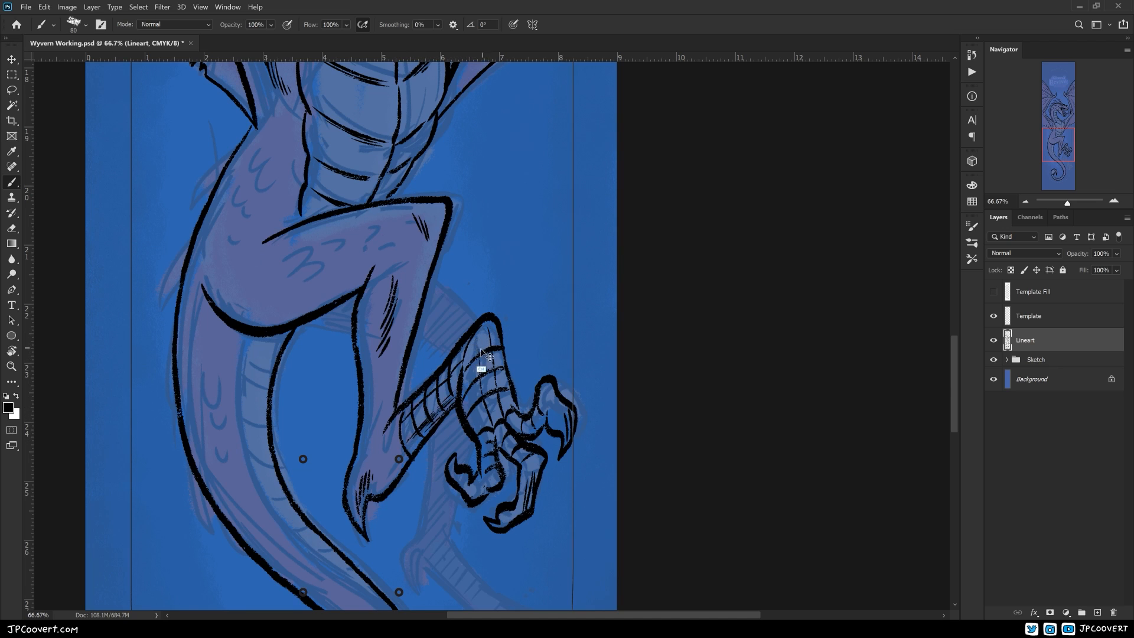
# Ink the outline of the far leg's lower foot with its toes and curved claws on the Lineart layer
pyautogui.click(1025, 340)
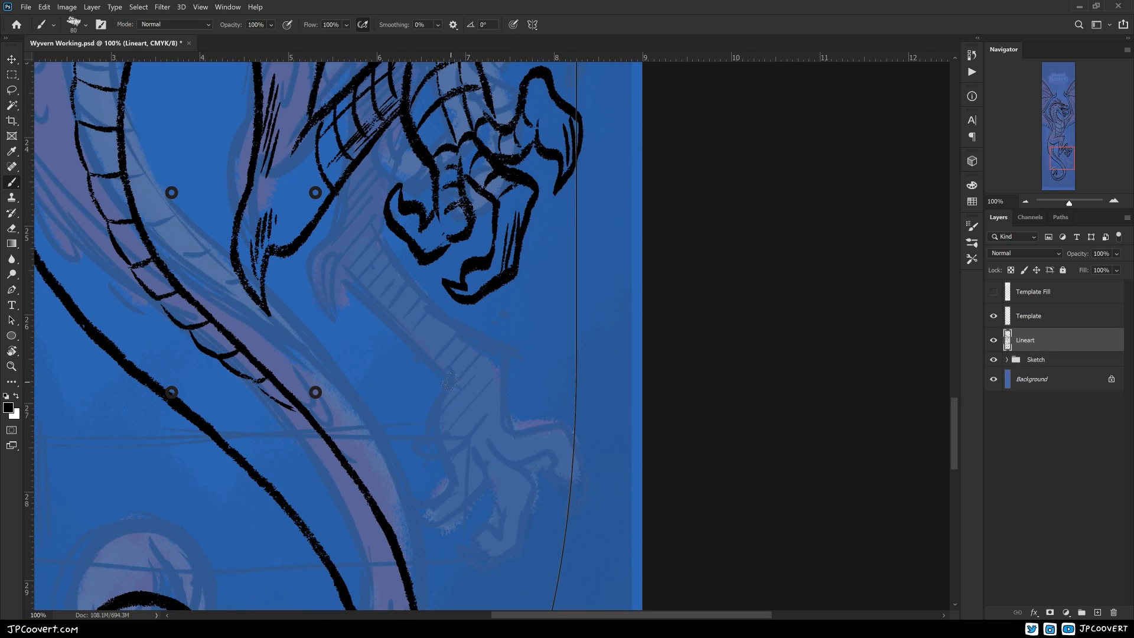
pyautogui.moveTo(452, 382); pyautogui.dragTo(434, 503)
pyautogui.moveTo(401, 484)
pyautogui.mouseDown()
pyautogui.moveTo(428, 526)
pyautogui.moveTo(490, 483)
pyautogui.mouseUp()
pyautogui.moveTo(478, 452); pyautogui.dragTo(490, 482)
pyautogui.moveTo(495, 445)
pyautogui.mouseDown()
pyautogui.moveTo(536, 477)
pyautogui.moveTo(521, 538)
pyautogui.mouseUp()
pyautogui.moveTo(490, 484); pyautogui.dragTo(494, 557)
pyautogui.moveTo(511, 437)
pyautogui.mouseDown()
pyautogui.moveTo(573, 442)
pyautogui.moveTo(564, 509)
pyautogui.mouseUp()
pyautogui.moveTo(474, 346); pyautogui.dragTo(505, 391)
# Adjust the placement of the Sketch group for the far leg and ink the lower foot's upper edge on the Lineart layer
pyautogui.hotkey('ctrl', '-')
pyautogui.hotkey('ctrl', '-')
pyautogui.click(1036, 360)
pyautogui.press('v')
pyautogui.moveTo(554, 542)
pyautogui.mouseDown()
pyautogui.moveTo(542, 559)
pyautogui.moveTo(554, 569)
pyautogui.moveTo(560, 488)
pyautogui.mouseUp()
pyautogui.scroll(-2, 561, 544)
pyautogui.scroll(1, 557, 396)
pyautogui.moveTo(556, 390)
pyautogui.mouseDown()
pyautogui.moveTo(582, 559)
pyautogui.moveTo(541, 493)
pyautogui.mouseUp()
pyautogui.scroll(1, 541, 492)
pyautogui.press('b')
pyautogui.click(1025, 340)
pyautogui.moveTo(403, 431); pyautogui.dragTo(494, 466)
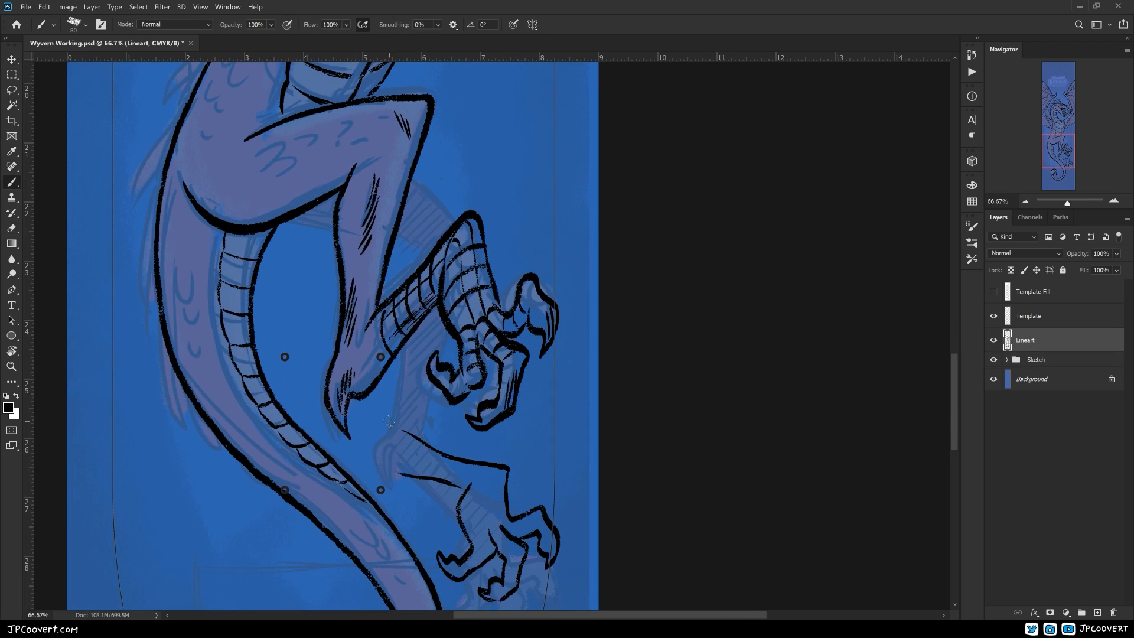
# Ink the front edge of the far leg's shin below the raised foot
pyautogui.moveTo(388, 424); pyautogui.dragTo(384, 493)
pyautogui.moveTo(423, 459); pyautogui.dragTo(461, 471)
pyautogui.press('e')
pyautogui.hotkey('ctrl', 'z')
pyautogui.press('b')
pyautogui.moveTo(474, 385)
pyautogui.mouseDown()
pyautogui.moveTo(520, 390)
pyautogui.moveTo(506, 458)
pyautogui.mouseUp()
pyautogui.press('e')
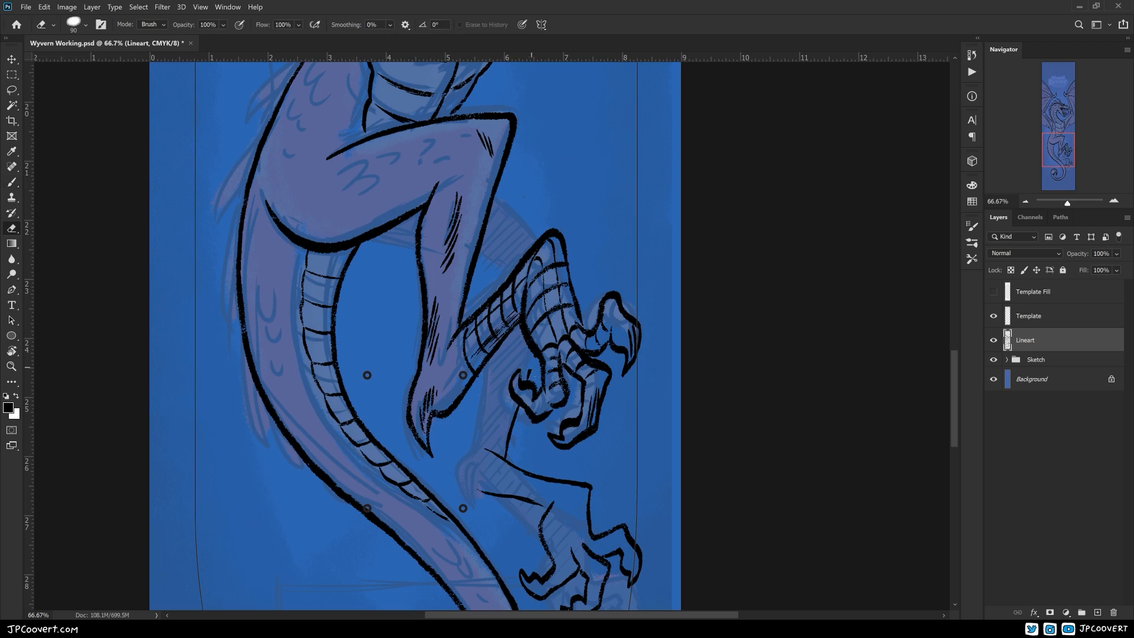
# Ink the back of the far leg's shin with its heel spur and the lower edge of its thigh
pyautogui.press('b')
pyautogui.moveTo(483, 408); pyautogui.dragTo(471, 516)
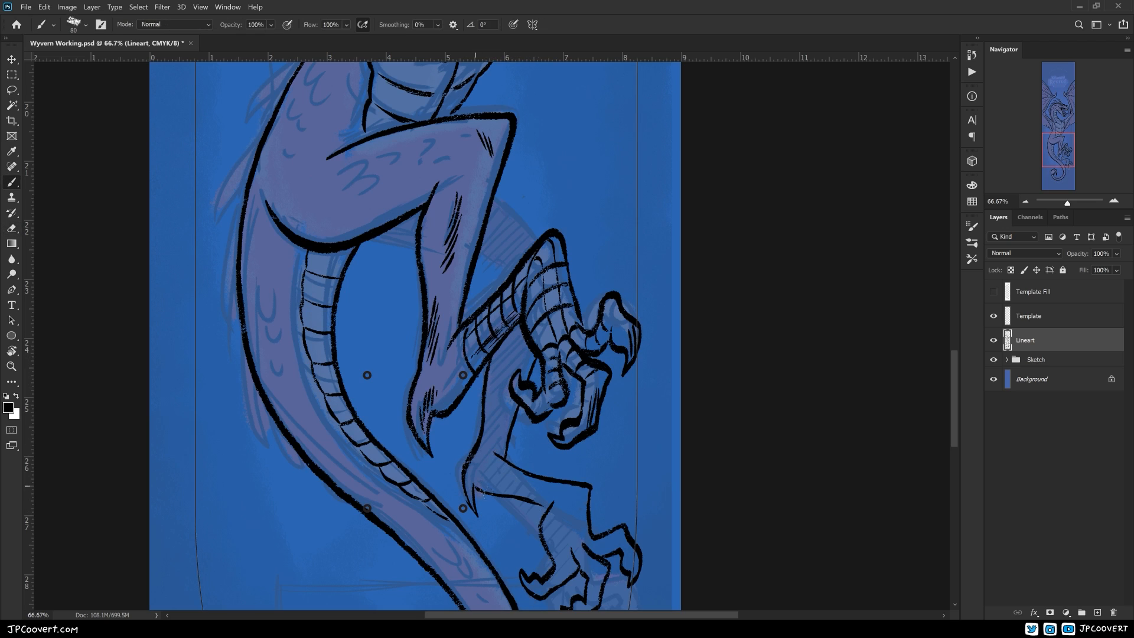
pyautogui.moveTo(437, 378); pyautogui.dragTo(411, 466)
pyautogui.moveTo(342, 327); pyautogui.dragTo(386, 341)
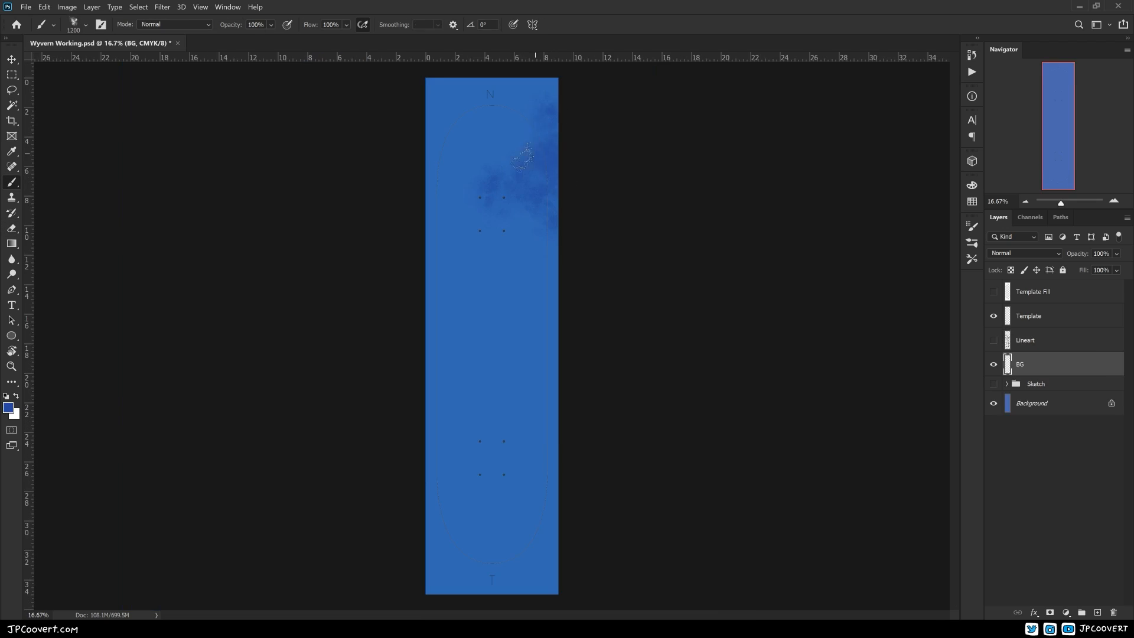
# Move the BG layer below the Sketch group and paint a darker blue around its lighter centre
pyautogui.moveTo(519, 136)
pyautogui.mouseDown()
pyautogui.moveTo(508, 95)
pyautogui.moveTo(416, 127)
pyautogui.moveTo(452, 295)
pyautogui.moveTo(473, 535)
pyautogui.moveTo(531, 434)
pyautogui.moveTo(538, 269)
pyautogui.moveTo(520, 502)
pyautogui.moveTo(429, 448)
pyautogui.moveTo(561, 549)
pyautogui.moveTo(502, 552)
pyautogui.mouseUp()
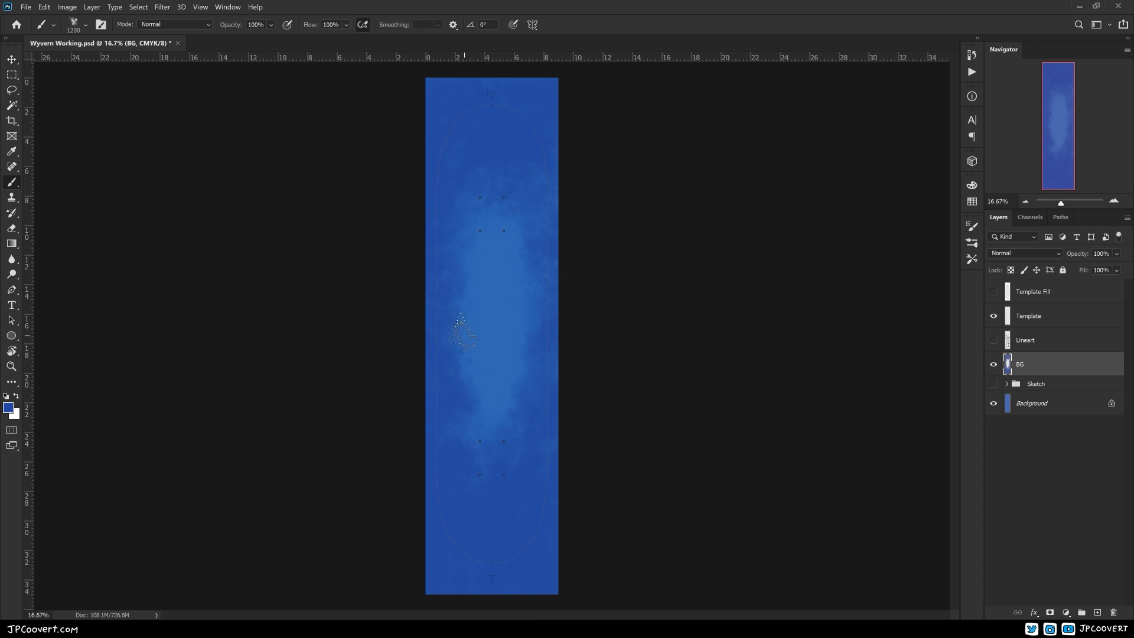
pyautogui.moveTo(1020, 364); pyautogui.dragTo(1030, 391)
pyautogui.click(9, 408)
pyautogui.click(304, 205)
pyautogui.click(470, 120)
pyautogui.moveTo(491, 147)
pyautogui.mouseDown()
pyautogui.moveTo(511, 80)
pyautogui.moveTo(443, 100)
pyautogui.moveTo(422, 266)
pyautogui.moveTo(554, 170)
pyautogui.moveTo(554, 280)
pyautogui.mouseUp()
pyautogui.moveTo(429, 268)
pyautogui.mouseDown()
pyautogui.moveTo(430, 355)
pyautogui.moveTo(466, 519)
pyautogui.moveTo(555, 278)
pyautogui.moveTo(565, 587)
pyautogui.moveTo(440, 552)
pyautogui.mouseUp()
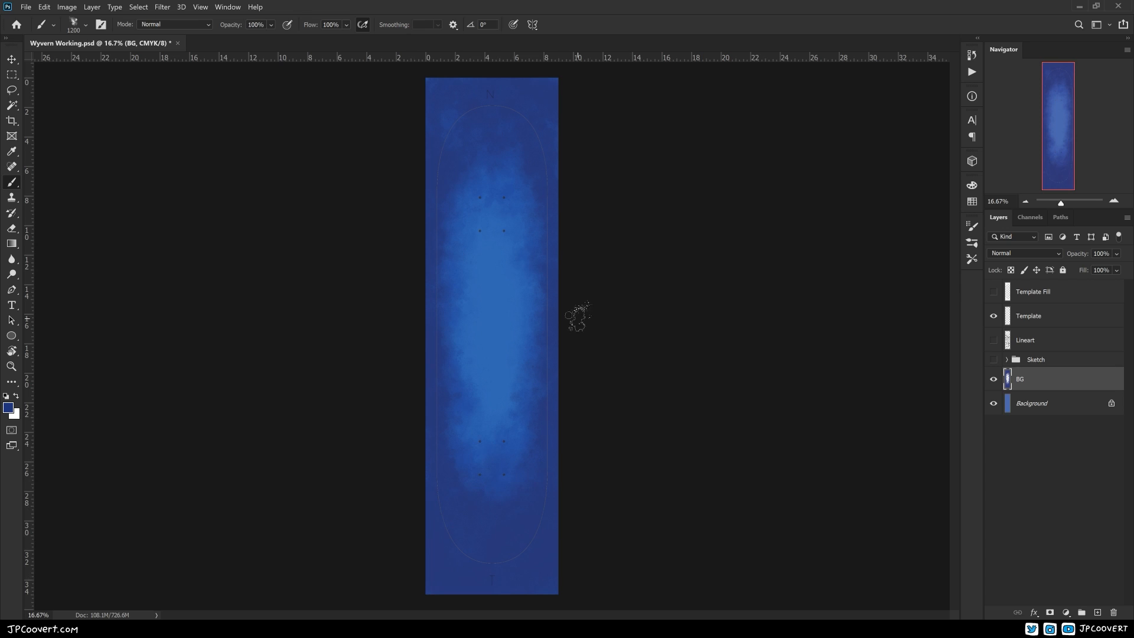
# Mix a dark navy foreground colour with 25% black and try a stroke near the bottom of the background
pyautogui.click(8, 408)
pyautogui.moveTo(309, 214); pyautogui.dragTo(311, 223)
pyautogui.press('Tab')
pyautogui.press('Tab')
pyautogui.press('Tab')
pyautogui.write('25')
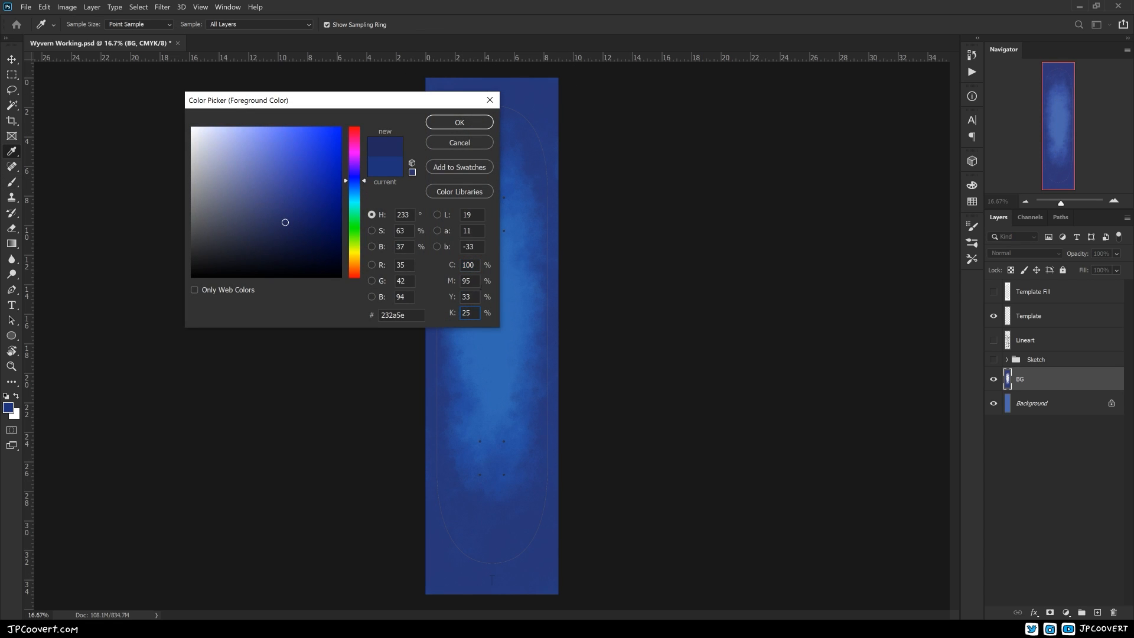
pyautogui.hotkey('shift', 'Tab')
pyautogui.write('10090')
pyautogui.click(459, 122)
pyautogui.moveTo(493, 549); pyautogui.dragTo(549, 539)
pyautogui.hotkey('ctrl', 'z')
# Shift the navy's hue slightly and paint it around the outer edges of the BG layer as a vignette
pyautogui.click(8, 407)
pyautogui.moveTo(363, 186); pyautogui.dragTo(363, 179)
pyautogui.click(459, 122)
pyautogui.moveTo(545, 531)
pyautogui.mouseDown()
pyautogui.moveTo(466, 542)
pyautogui.moveTo(440, 508)
pyautogui.moveTo(533, 593)
pyautogui.mouseUp()
pyautogui.moveTo(434, 496)
pyautogui.mouseDown()
pyautogui.moveTo(421, 274)
pyautogui.moveTo(551, 149)
pyautogui.moveTo(571, 231)
pyautogui.mouseUp()
pyautogui.moveTo(450, 109); pyautogui.dragTo(575, 306)
pyautogui.moveTo(410, 241); pyautogui.dragTo(429, 472)
pyautogui.moveTo(565, 444); pyautogui.dragTo(577, 569)
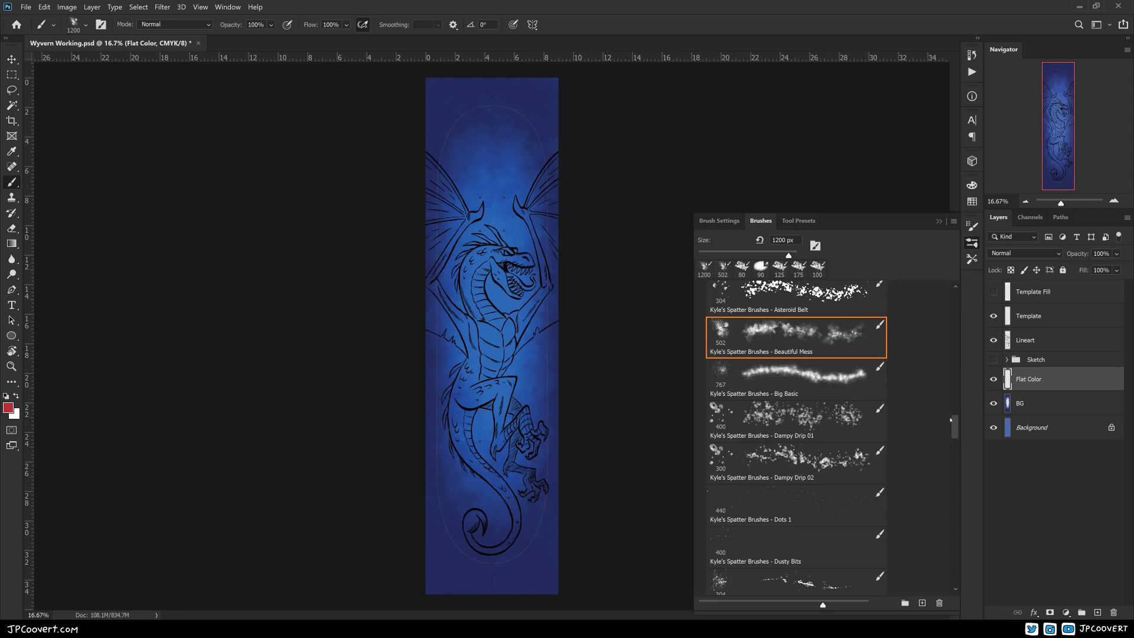
# Choose a red foreground colour and paint the back of the wyvern's head and neck on the Flat Color layer
pyautogui.click(940, 221)
pyautogui.scroll(4, 479, 240)
pyautogui.click(10, 409)
pyautogui.click(459, 119)
pyautogui.moveTo(490, 299)
pyautogui.mouseDown()
pyautogui.moveTo(444, 355)
pyautogui.moveTo(591, 282)
pyautogui.moveTo(614, 298)
pyautogui.mouseUp()
pyautogui.scroll(1, 622, 291)
# Touch up the line art around the brow and the base of the horns on the Lineart layer
pyautogui.click(1025, 340)
pyautogui.press('e')
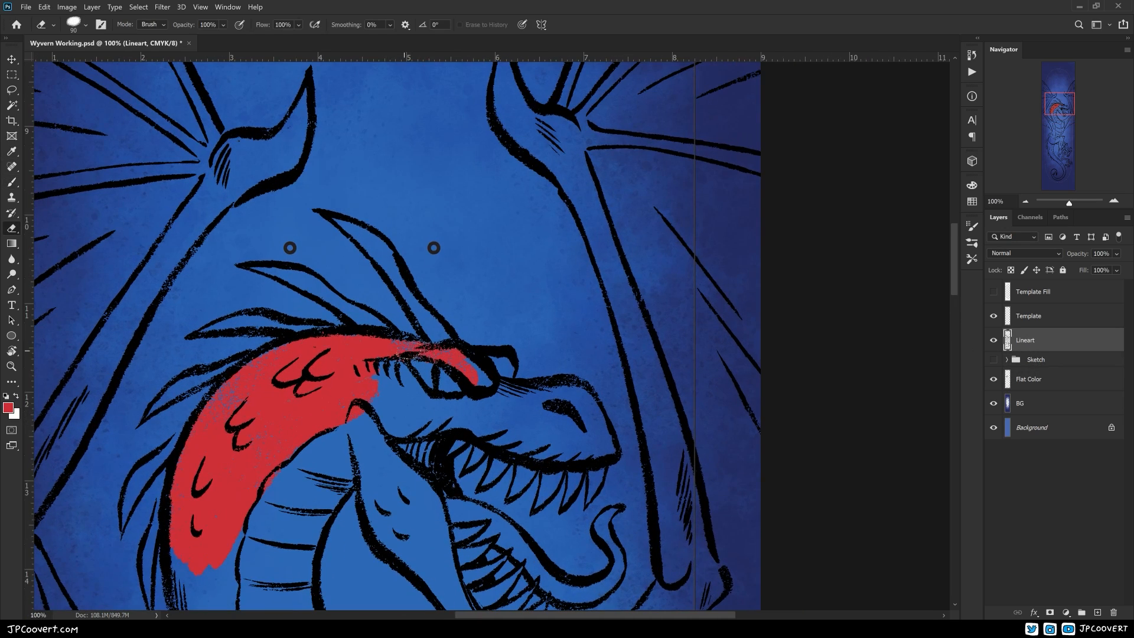
pyautogui.press('b')
pyautogui.moveTo(397, 338)
pyautogui.mouseDown()
pyautogui.moveTo(458, 350)
pyautogui.moveTo(487, 333)
pyautogui.mouseUp()
pyautogui.keyDown('alt'); pyautogui.click(378, 337); pyautogui.keyUp('alt')
# Fill the brow, snout, cheek and upper part of the lower jaw with flat red on the Flat Color layer
pyautogui.click(1027, 379)
pyautogui.press('e')
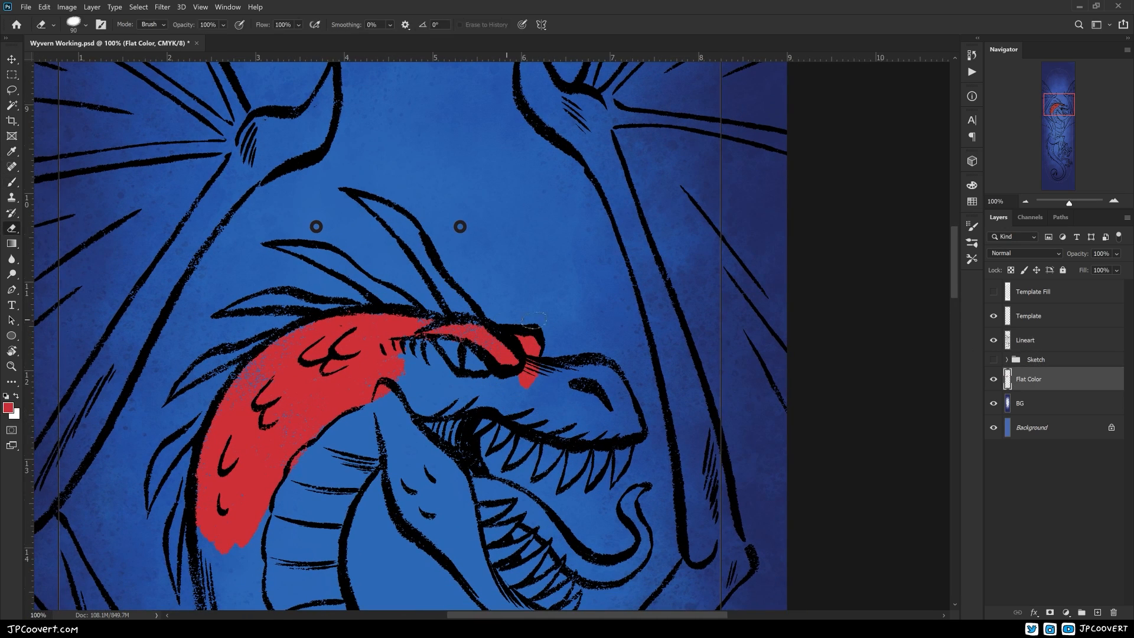
pyautogui.press('b')
pyautogui.moveTo(532, 372); pyautogui.dragTo(598, 417)
pyautogui.moveTo(414, 352)
pyautogui.mouseDown()
pyautogui.moveTo(449, 381)
pyautogui.moveTo(429, 458)
pyautogui.moveTo(456, 511)
pyautogui.mouseUp()
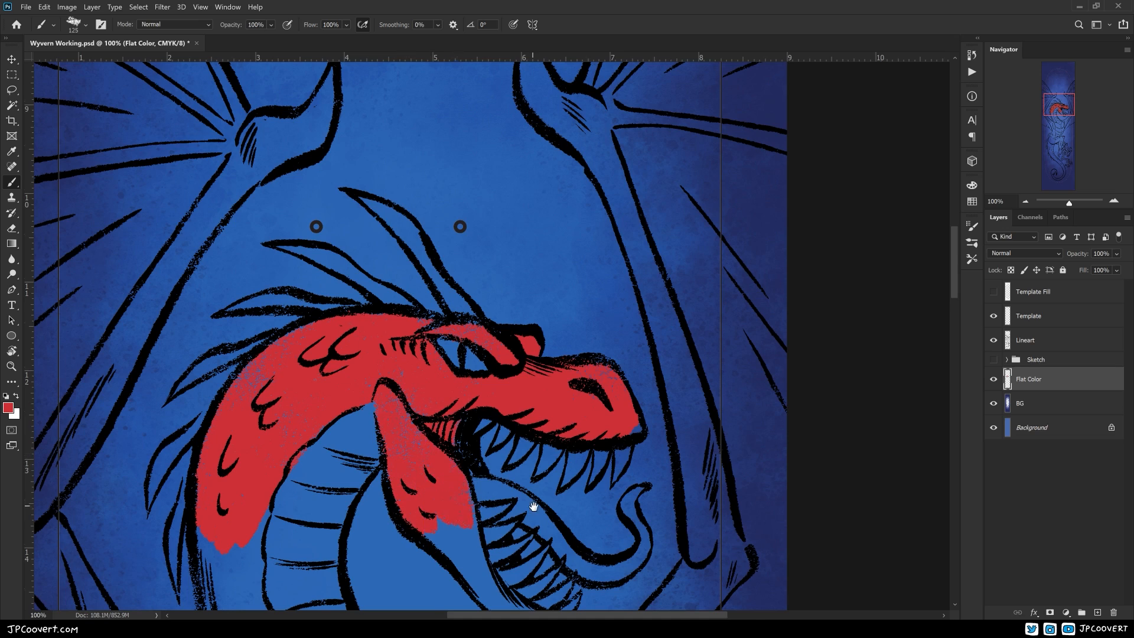
# Paint the rest of the wyvern's flat colours: red skin, orange belly and dark red wings and spines
pyautogui.moveTo(534, 507); pyautogui.dragTo(440, 292)
pyautogui.moveTo(381, 322); pyautogui.dragTo(402, 379)
pyautogui.moveTo(360, 526); pyautogui.dragTo(413, 594)
pyautogui.scroll(-1, 244, 438)
pyautogui.moveTo(414, 458)
pyautogui.mouseDown()
pyautogui.moveTo(493, 378)
pyautogui.moveTo(455, 452)
pyautogui.mouseUp()
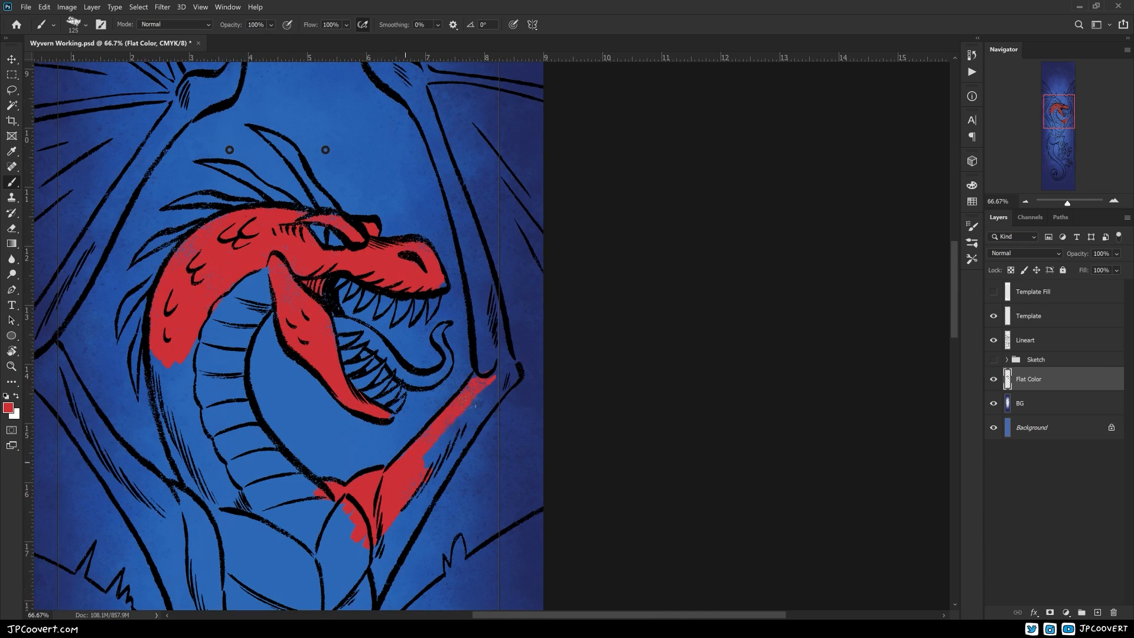
pyautogui.moveTo(534, 294); pyautogui.dragTo(511, 440)
pyautogui.moveTo(365, 225); pyautogui.dragTo(354, 187)
pyautogui.moveTo(405, 285)
pyautogui.mouseDown()
pyautogui.moveTo(449, 413)
pyautogui.moveTo(467, 514)
pyautogui.moveTo(491, 544)
pyautogui.mouseUp()
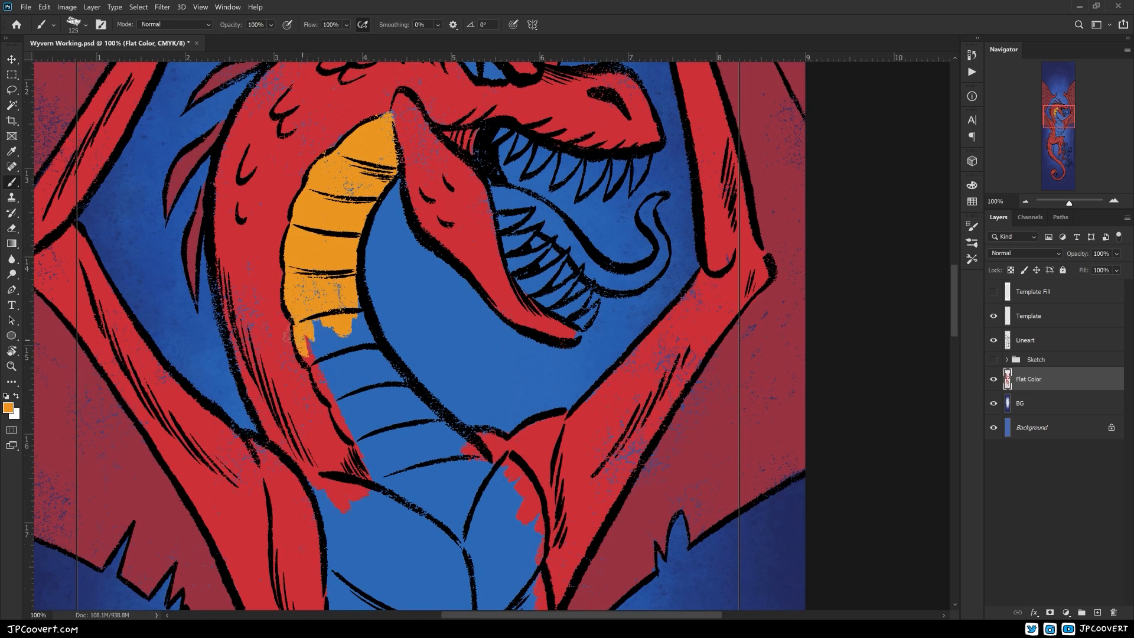
pyautogui.moveTo(303, 340)
pyautogui.mouseDown()
pyautogui.moveTo(378, 384)
pyautogui.moveTo(407, 490)
pyautogui.moveTo(496, 473)
pyautogui.mouseUp()
pyautogui.moveTo(494, 501); pyautogui.dragTo(535, 338)
pyautogui.moveTo(365, 319)
pyautogui.mouseDown()
pyautogui.moveTo(392, 336)
pyautogui.moveTo(398, 508)
pyautogui.moveTo(496, 378)
pyautogui.moveTo(564, 378)
pyautogui.moveTo(572, 482)
pyautogui.mouseUp()
pyautogui.moveTo(411, 545)
pyautogui.mouseDown()
pyautogui.moveTo(399, 360)
pyautogui.moveTo(460, 428)
pyautogui.moveTo(440, 299)
pyautogui.moveTo(541, 366)
pyautogui.moveTo(485, 446)
pyautogui.mouseUp()
pyautogui.moveTo(385, 392); pyautogui.dragTo(452, 463)
# Choose a pink foreground colour and paint the wyvern's tongue
pyautogui.click(9, 408)
pyautogui.click(276, 134)
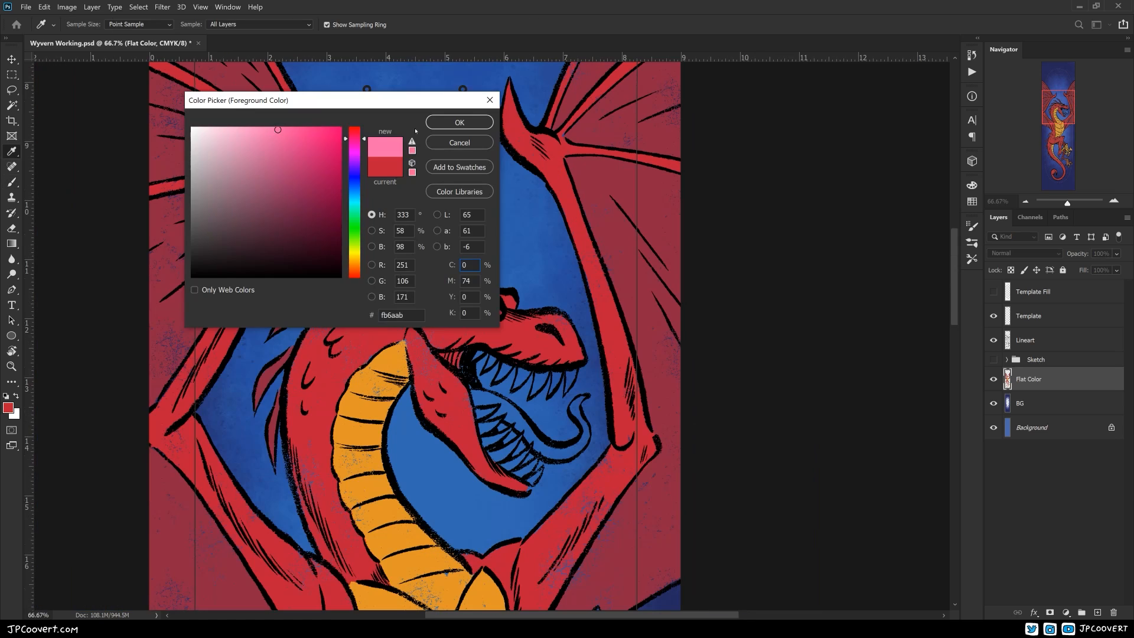
pyautogui.click(460, 122)
pyautogui.moveTo(477, 392); pyautogui.dragTo(557, 455)
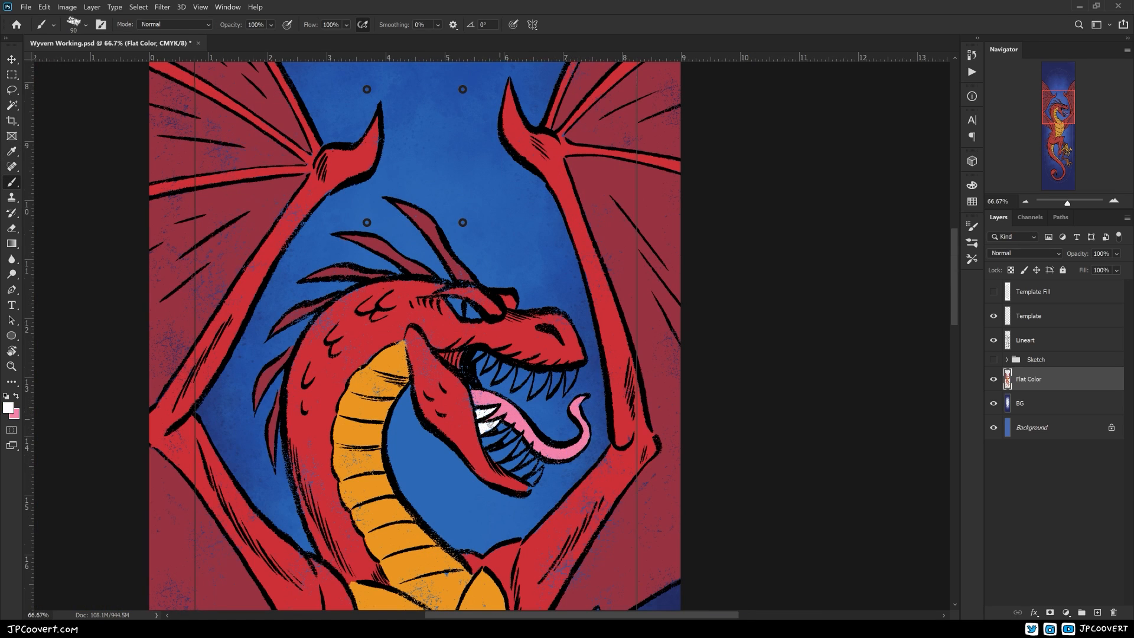
# Paint the remaining lower and upper teeth white
pyautogui.moveTo(549, 474); pyautogui.dragTo(539, 548)
pyautogui.keyDown('alt'); pyautogui.click(490, 513); pyautogui.keyUp('alt')
pyautogui.moveTo(466, 433); pyautogui.dragTo(471, 424)
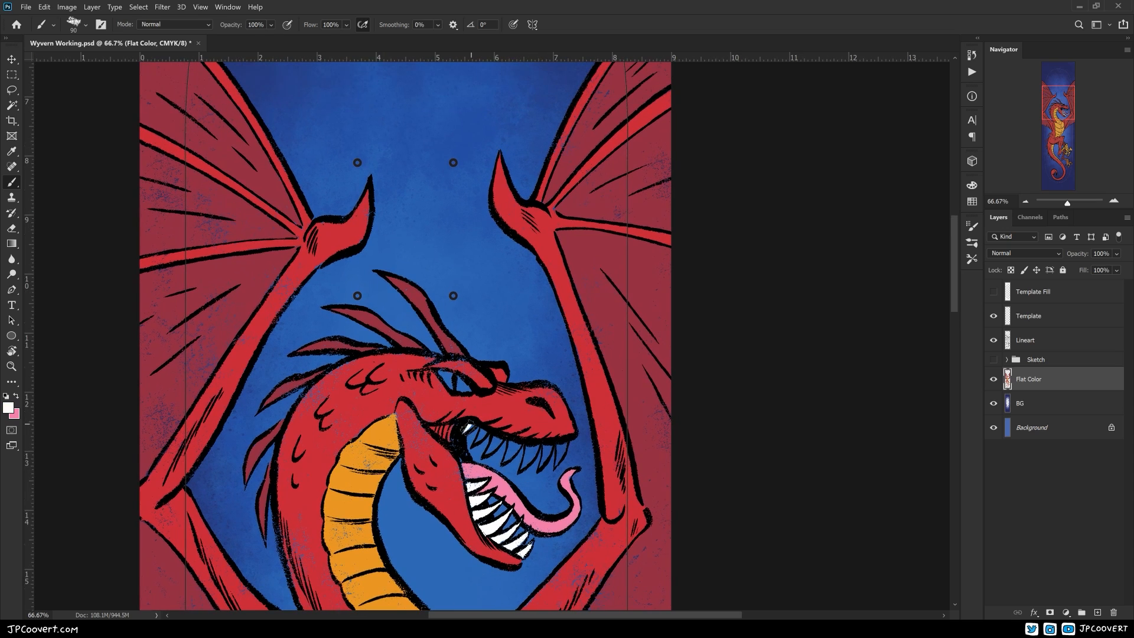
pyautogui.moveTo(542, 466); pyautogui.dragTo(561, 447)
pyautogui.moveTo(579, 451); pyautogui.dragTo(601, 473)
pyautogui.keyDown('alt'); pyautogui.click(384, 472); pyautogui.keyUp('alt')
# Choose a bright yellow foreground colour and paint the wyvern's eye
pyautogui.click(9, 408)
pyautogui.click(338, 128)
pyautogui.click(459, 121)
pyautogui.moveTo(464, 397); pyautogui.dragTo(496, 415)
pyautogui.keyDown('ctrl'); pyautogui.keyDown('alt'); pyautogui.click(550, 443); pyautogui.keyUp('alt'); pyautogui.keyUp('ctrl')
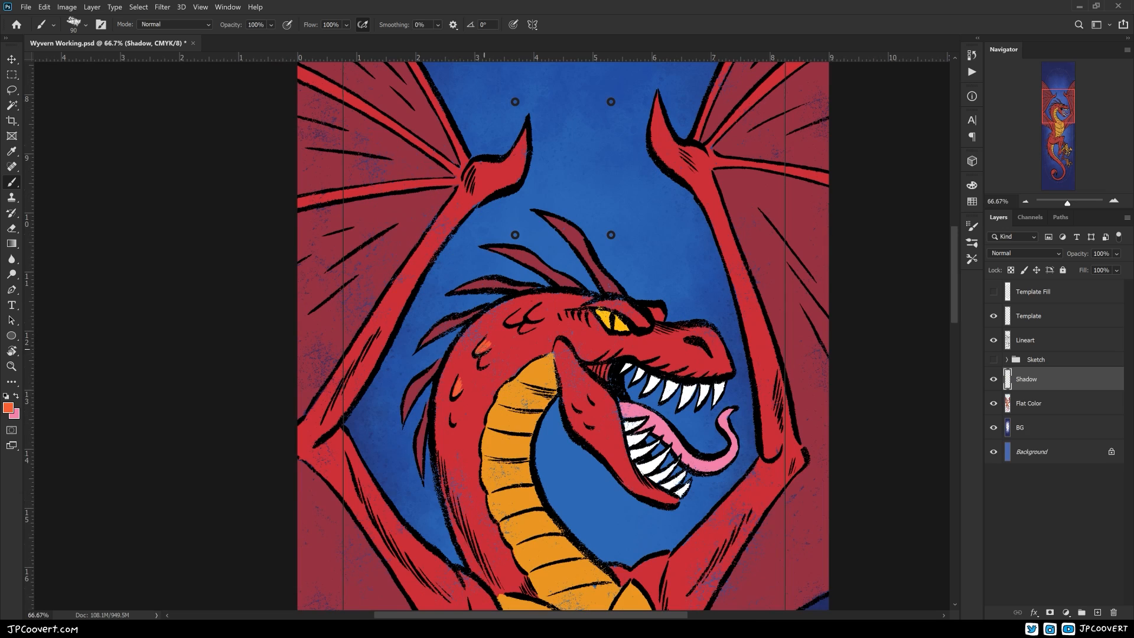
# Paint orange-red highlights on the scales and back of the neck on the Shadow layer
pyautogui.moveTo(434, 444); pyautogui.dragTo(441, 504)
pyautogui.moveTo(455, 423)
pyautogui.mouseDown()
pyautogui.moveTo(506, 361)
pyautogui.moveTo(405, 413)
pyautogui.moveTo(395, 256)
pyautogui.mouseUp()
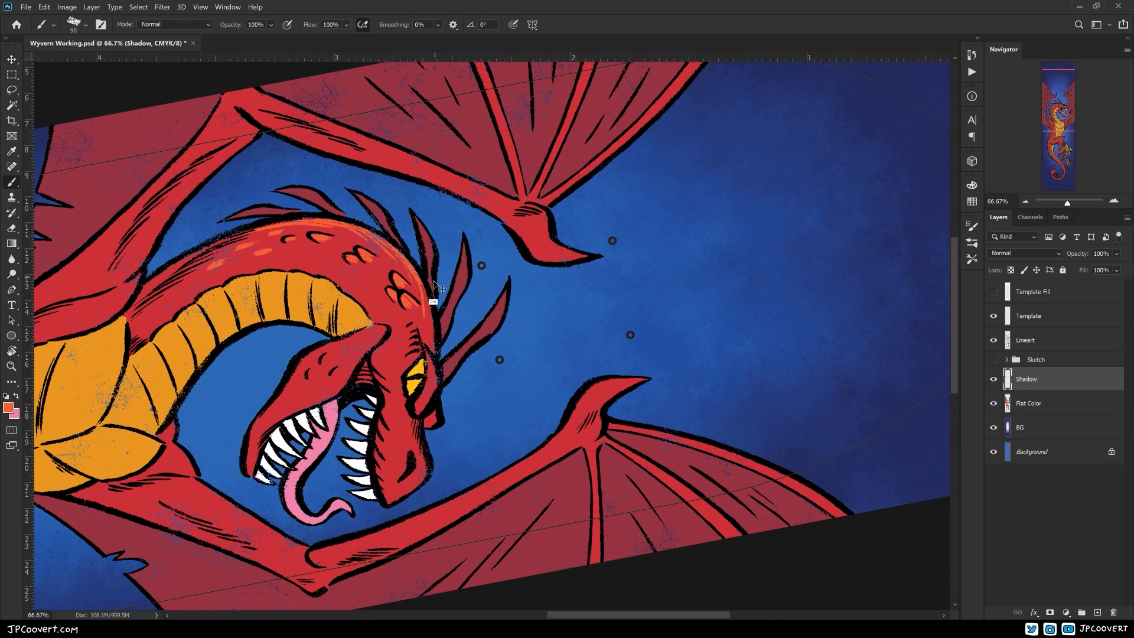
pyautogui.press('Escape')
pyautogui.press('e')
pyautogui.press('b')
pyautogui.moveTo(622, 415); pyautogui.dragTo(406, 451)
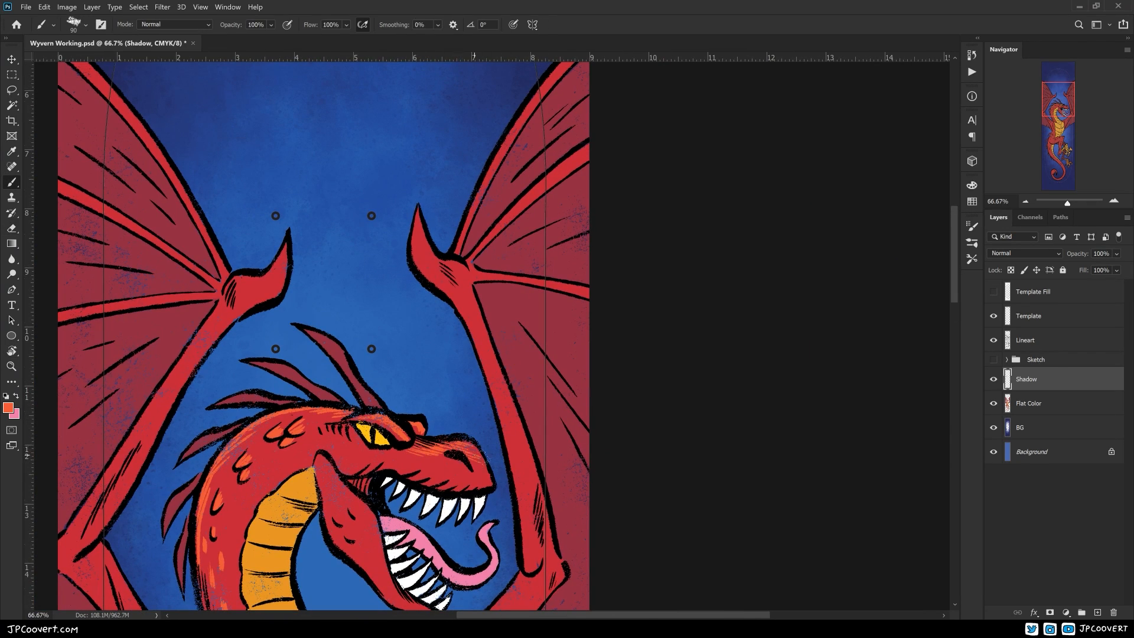
# Add orange-red highlight strokes to the snout, cheek and lower jaw
pyautogui.moveTo(327, 460); pyautogui.dragTo(378, 535)
pyautogui.moveTo(394, 537); pyautogui.dragTo(372, 402)
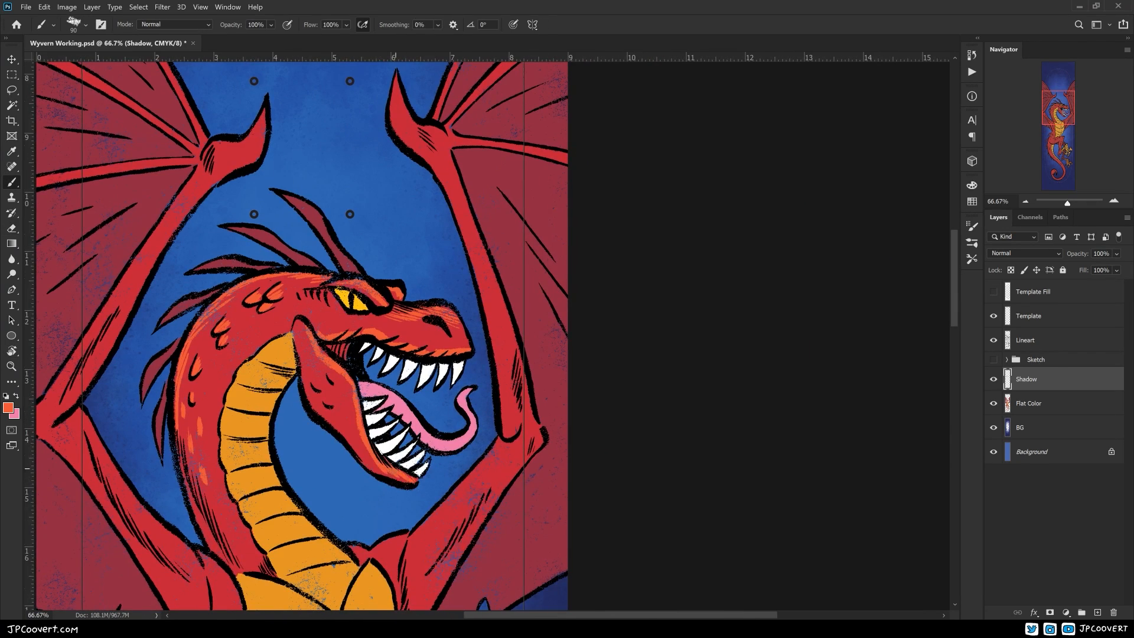
pyautogui.moveTo(404, 484); pyautogui.dragTo(430, 538)
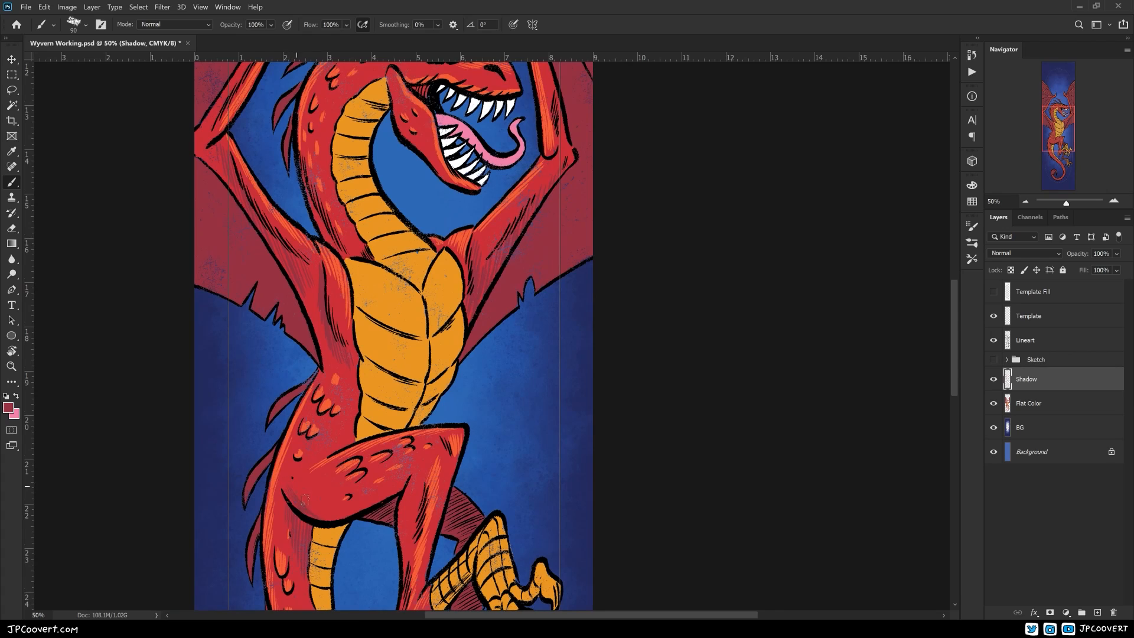
pyautogui.moveTo(364, 496); pyautogui.dragTo(311, 436)
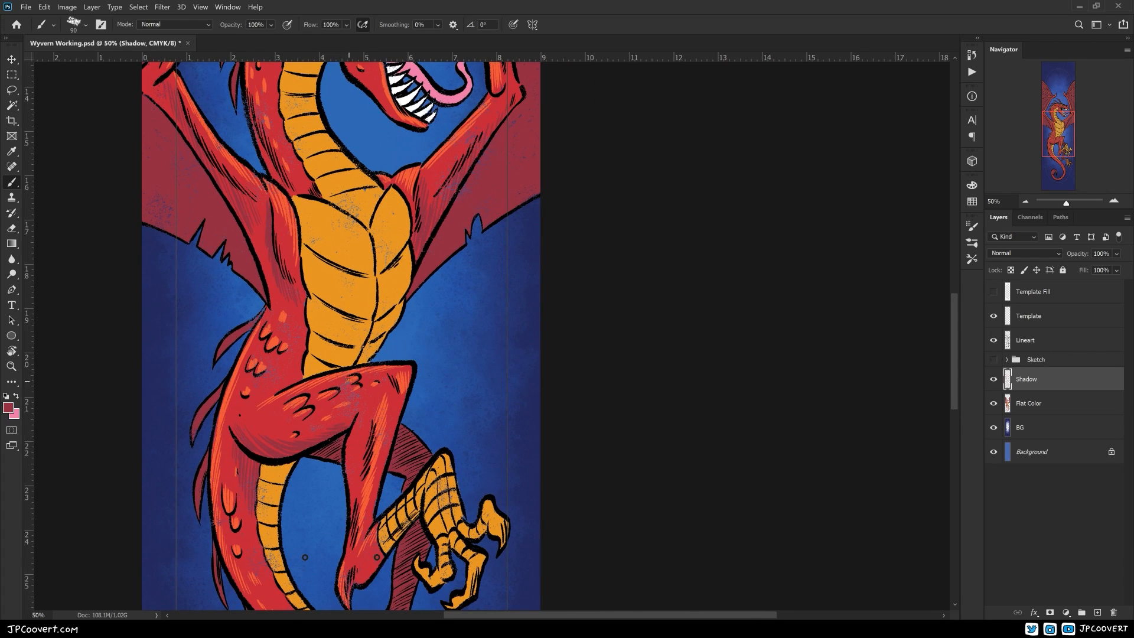
# Paint dark red shading strokes on the wyvern's body, legs, neck and head on the Shadow layer
pyautogui.moveTo(349, 381); pyautogui.dragTo(509, 315)
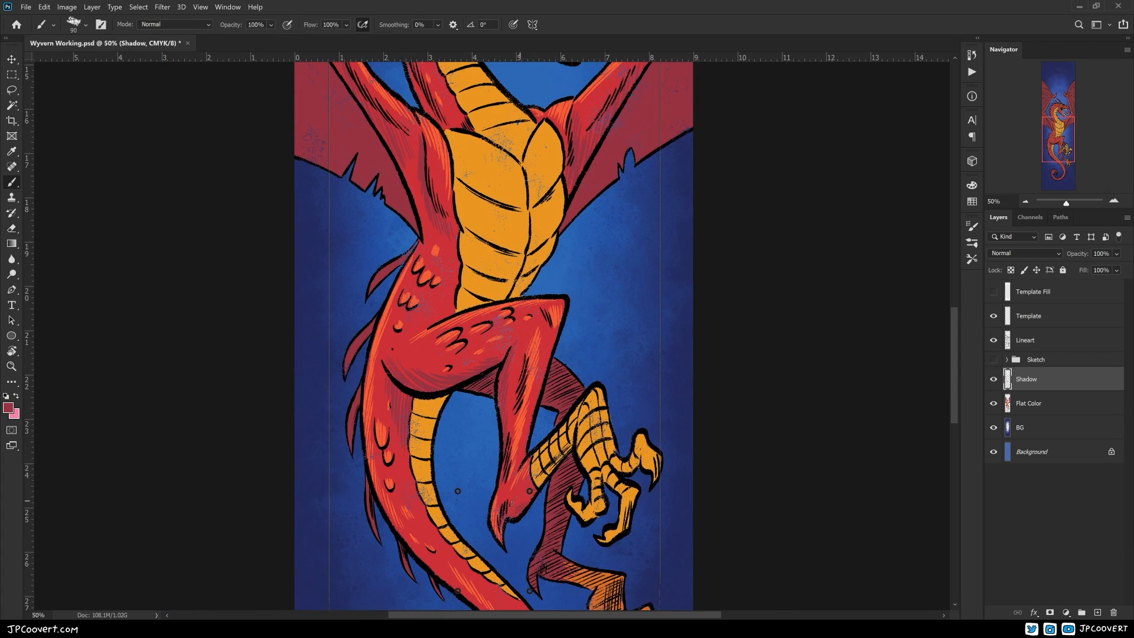
pyautogui.moveTo(609, 293); pyautogui.dragTo(536, 567)
pyautogui.moveTo(437, 390); pyautogui.dragTo(450, 503)
pyautogui.moveTo(462, 441); pyautogui.dragTo(404, 513)
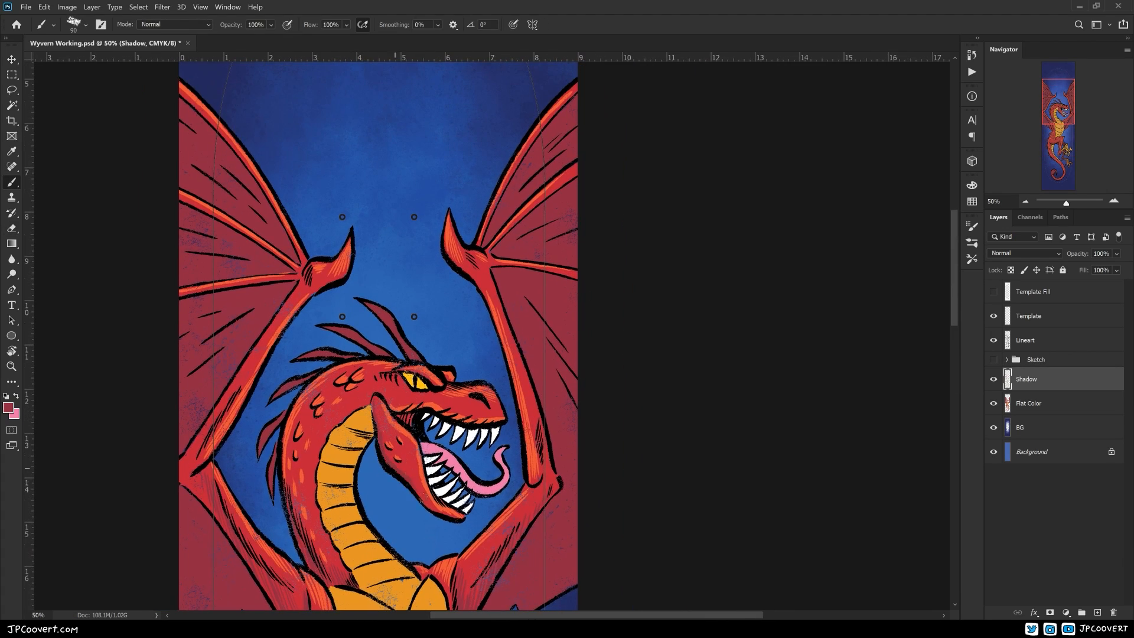
pyautogui.moveTo(492, 477); pyautogui.dragTo(494, 505)
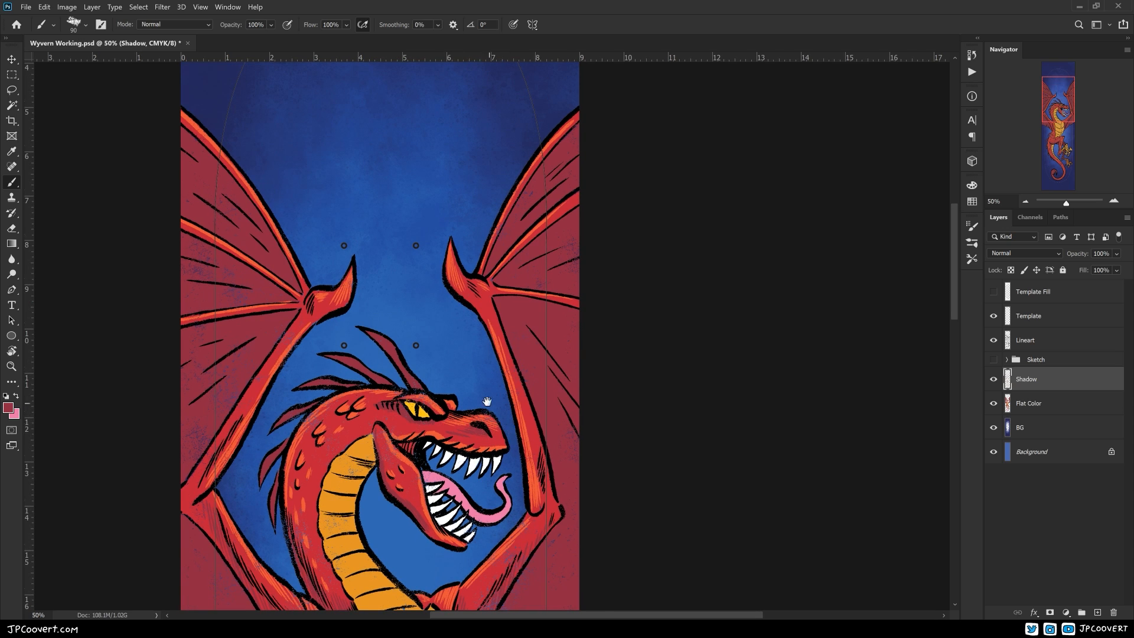
pyautogui.moveTo(487, 401); pyautogui.dragTo(616, 324)
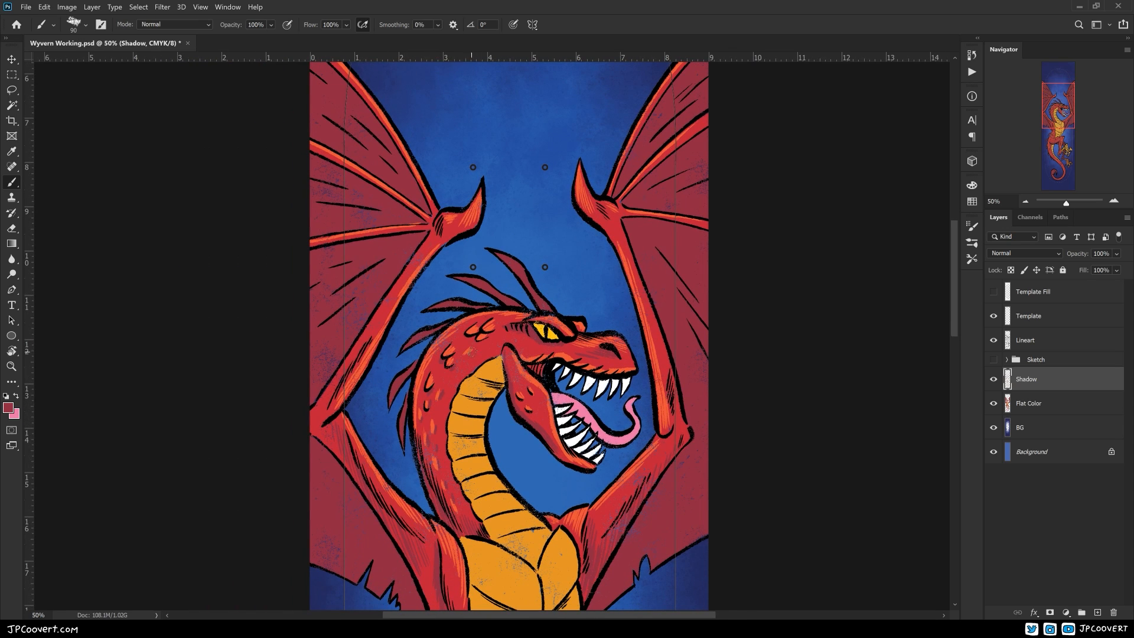
pyautogui.moveTo(486, 336); pyautogui.dragTo(449, 365)
# Paint lighter red streaks across the dark red membranes of both wings
pyautogui.moveTo(609, 384); pyautogui.dragTo(359, 345)
pyautogui.keyDown('alt'); pyautogui.click(363, 362); pyautogui.keyUp('alt')
pyautogui.moveTo(381, 239)
pyautogui.mouseDown()
pyautogui.moveTo(368, 353)
pyautogui.moveTo(403, 353)
pyautogui.moveTo(416, 256)
pyautogui.mouseUp()
pyautogui.moveTo(375, 303); pyautogui.dragTo(547, 253)
pyautogui.moveTo(595, 368); pyautogui.dragTo(585, 282)
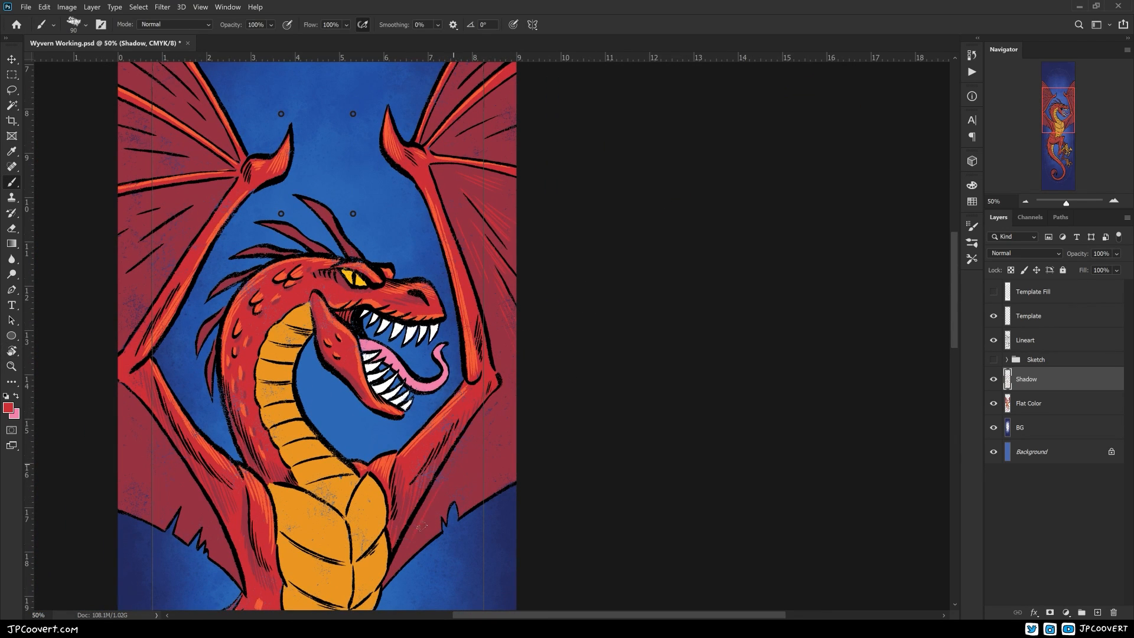
pyautogui.moveTo(516, 448); pyautogui.dragTo(679, 403)
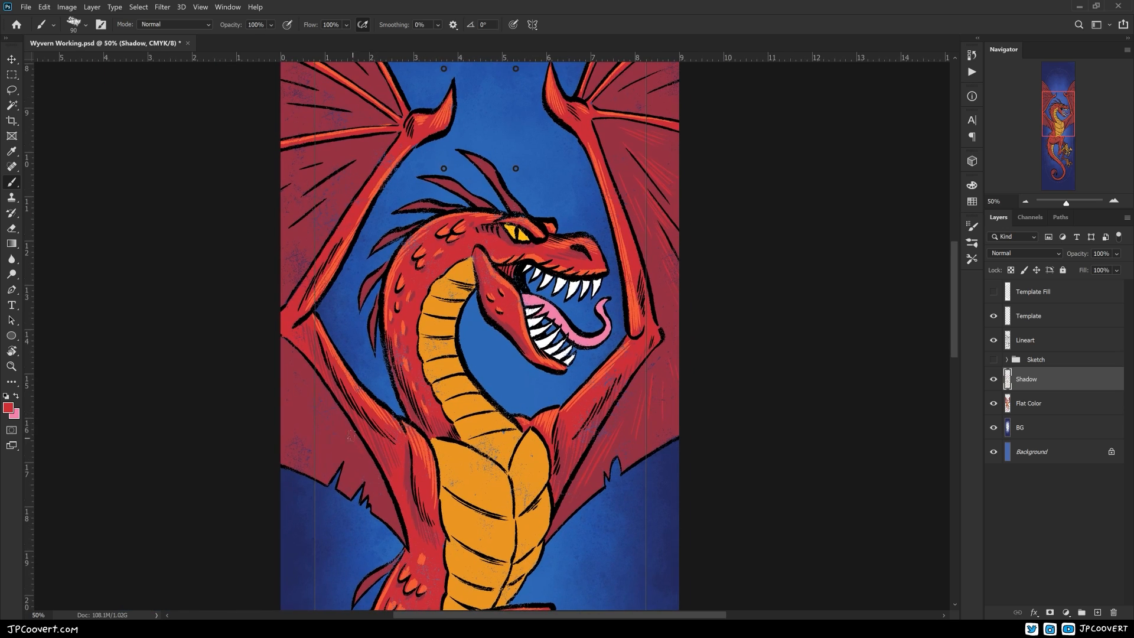
pyautogui.keyDown('alt'); pyautogui.click(638, 413); pyautogui.keyUp('alt')
pyautogui.moveTo(591, 378); pyautogui.dragTo(534, 403)
# Mix an orange foreground colour by entering 50 and 100 as colour component values
pyautogui.click(8, 408)
pyautogui.write('50')
pyautogui.press('Tab')
pyautogui.write('100')
pyautogui.press('Tab')
pyautogui.click(459, 122)
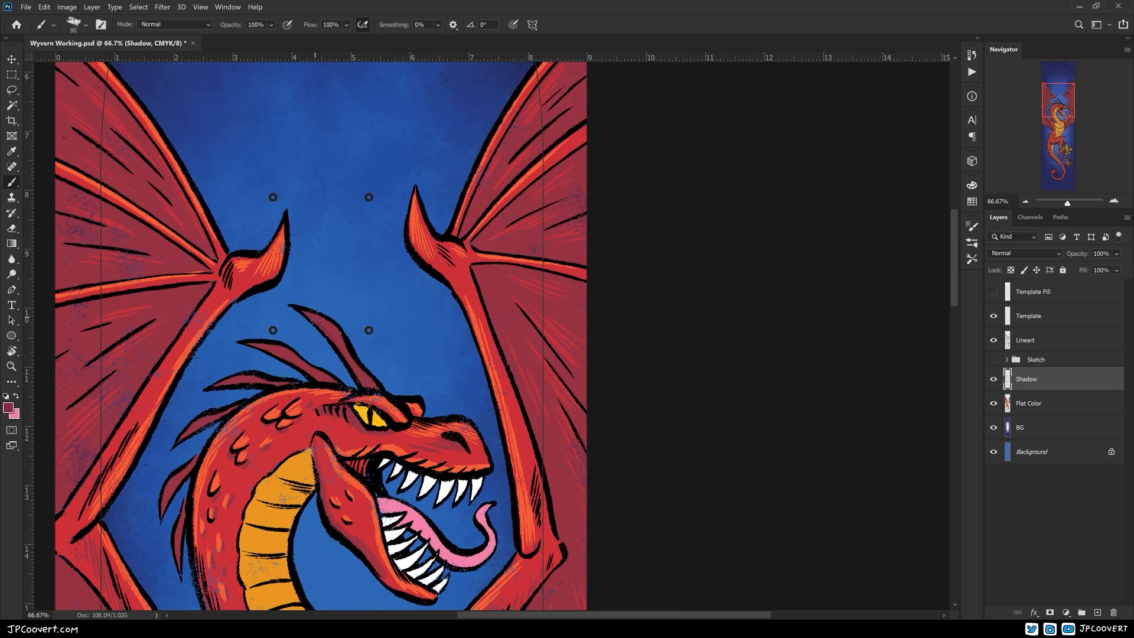
# Paint orange highlight strokes on the long horns at the back of the head
pyautogui.keyDown('alt'); pyautogui.click(354, 309); pyautogui.keyUp('alt')
pyautogui.keyDown('alt'); pyautogui.click(341, 425); pyautogui.keyUp('alt')
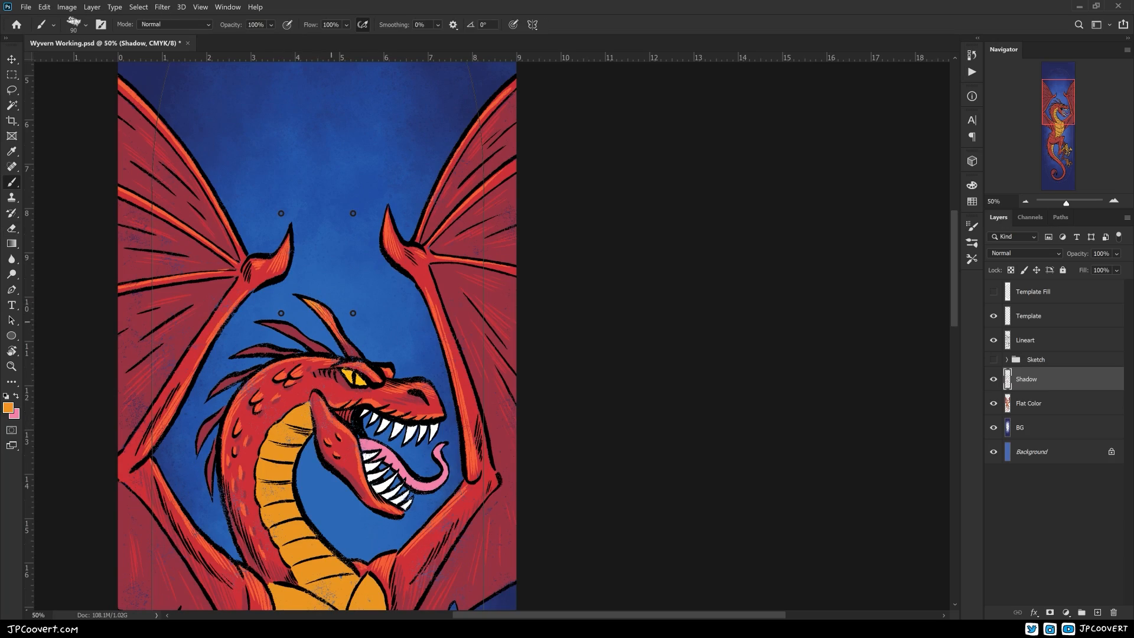
pyautogui.keyDown('ctrl'); pyautogui.click(409, 379); pyautogui.keyUp('ctrl')
pyautogui.keyDown('alt'); pyautogui.click(400, 412); pyautogui.keyUp('alt')
pyautogui.moveTo(400, 413); pyautogui.dragTo(375, 480)
pyautogui.moveTo(284, 328); pyautogui.dragTo(332, 353)
# Rotate the canvas and add orange highlight strokes to the remaining spines along the neck
pyautogui.press('r')
pyautogui.moveTo(402, 246); pyautogui.dragTo(522, 275)
pyautogui.moveTo(383, 120); pyautogui.dragTo(525, 348)
pyautogui.press('r')
pyautogui.moveTo(410, 325); pyautogui.dragTo(435, 250)
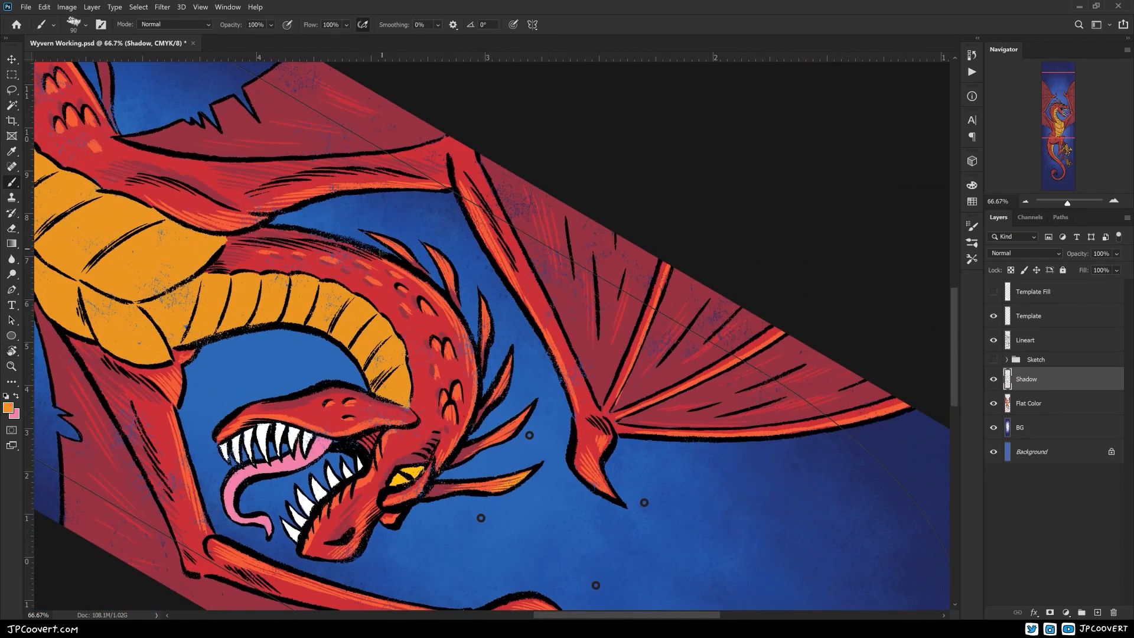
# Mix a deeper orange foreground colour for shading the wyvern's belly plates
pyautogui.press('r')
pyautogui.moveTo(590, 390); pyautogui.dragTo(685, 317)
pyautogui.press('Escape')
pyautogui.hotkey('ctrl', '-')
pyautogui.hotkey('ctrl', '-')
pyautogui.moveTo(560, 433); pyautogui.dragTo(463, 393)
pyautogui.hotkey('ctrl', '+')
pyautogui.click(9, 407)
pyautogui.click(353, 265)
pyautogui.click(318, 147)
pyautogui.click(459, 122)
# Paint deeper orange shading strokes on the wyvern's chest and belly plates and save the document
pyautogui.moveTo(378, 502); pyautogui.dragTo(370, 334)
pyautogui.hotkey('ctrl', 'z')
pyautogui.moveTo(355, 391); pyautogui.dragTo(430, 461)
pyautogui.moveTo(527, 470)
pyautogui.mouseDown()
pyautogui.moveTo(496, 402)
pyautogui.moveTo(626, 496)
pyautogui.mouseUp()
pyautogui.moveTo(554, 481)
pyautogui.mouseDown()
pyautogui.moveTo(574, 434)
pyautogui.moveTo(598, 416)
pyautogui.mouseUp()
pyautogui.moveTo(590, 527)
pyautogui.mouseDown()
pyautogui.moveTo(615, 452)
pyautogui.moveTo(619, 495)
pyautogui.mouseUp()
pyautogui.hotkey('ctrl', 's')
pyautogui.moveTo(585, 350); pyautogui.dragTo(539, 370)
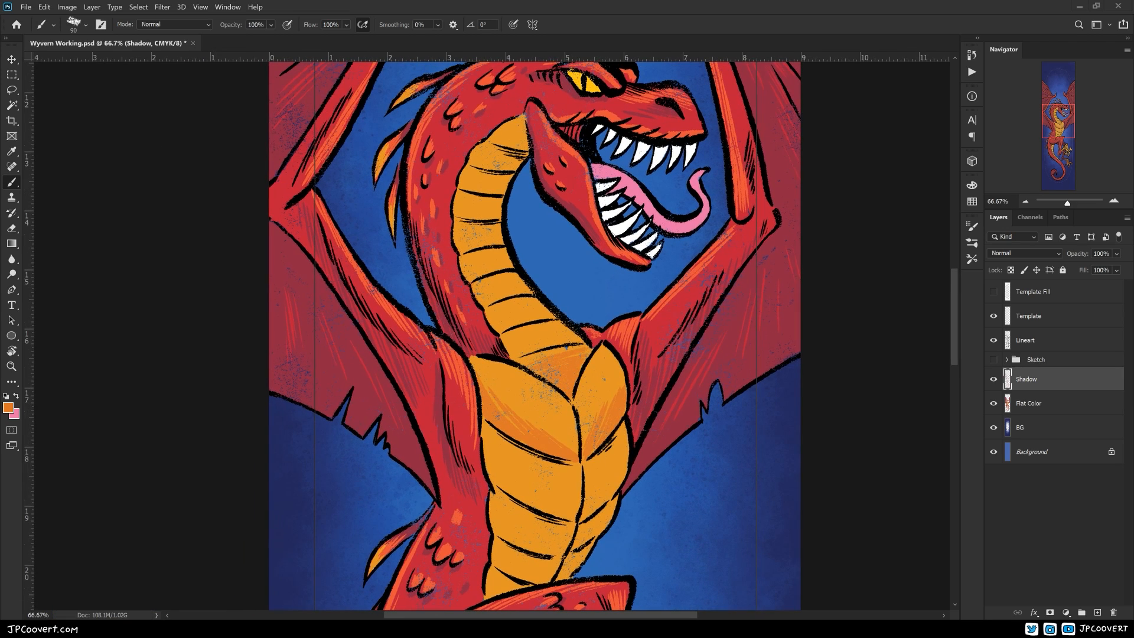
# Add deeper orange shading strokes to the belly plates along the neck
pyautogui.moveTo(603, 385)
pyautogui.mouseDown()
pyautogui.moveTo(544, 447)
pyautogui.moveTo(536, 523)
pyautogui.mouseUp()
pyautogui.moveTo(501, 473); pyautogui.dragTo(444, 486)
pyautogui.moveTo(412, 427); pyautogui.dragTo(456, 450)
pyautogui.moveTo(486, 422); pyautogui.dragTo(436, 439)
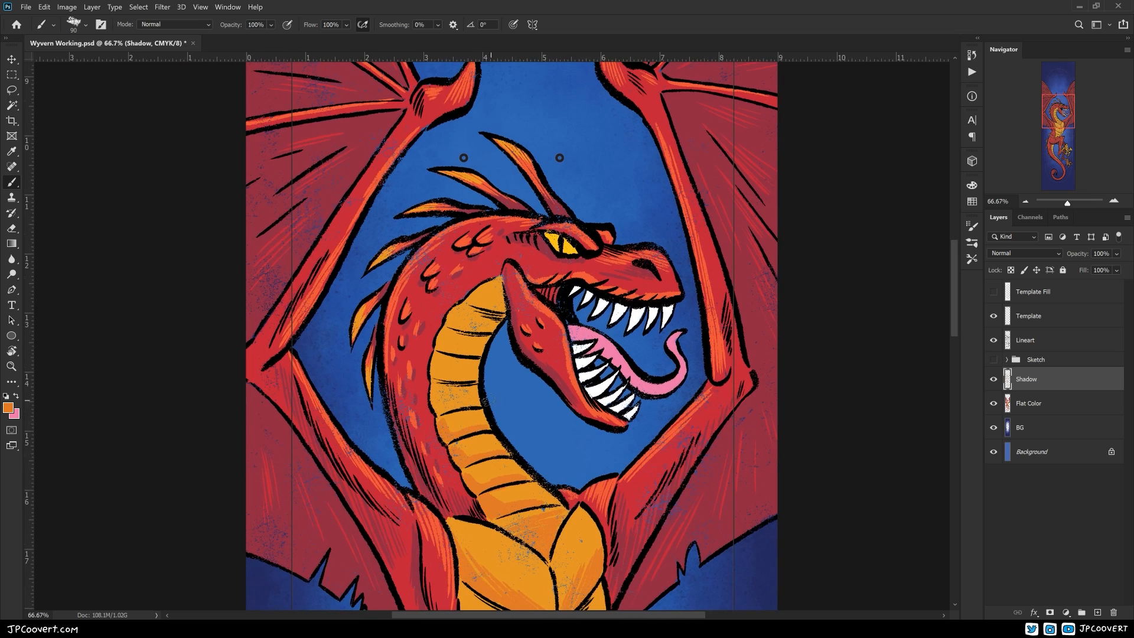
pyautogui.moveTo(466, 351); pyautogui.dragTo(439, 332)
pyautogui.moveTo(512, 369); pyautogui.dragTo(513, 431)
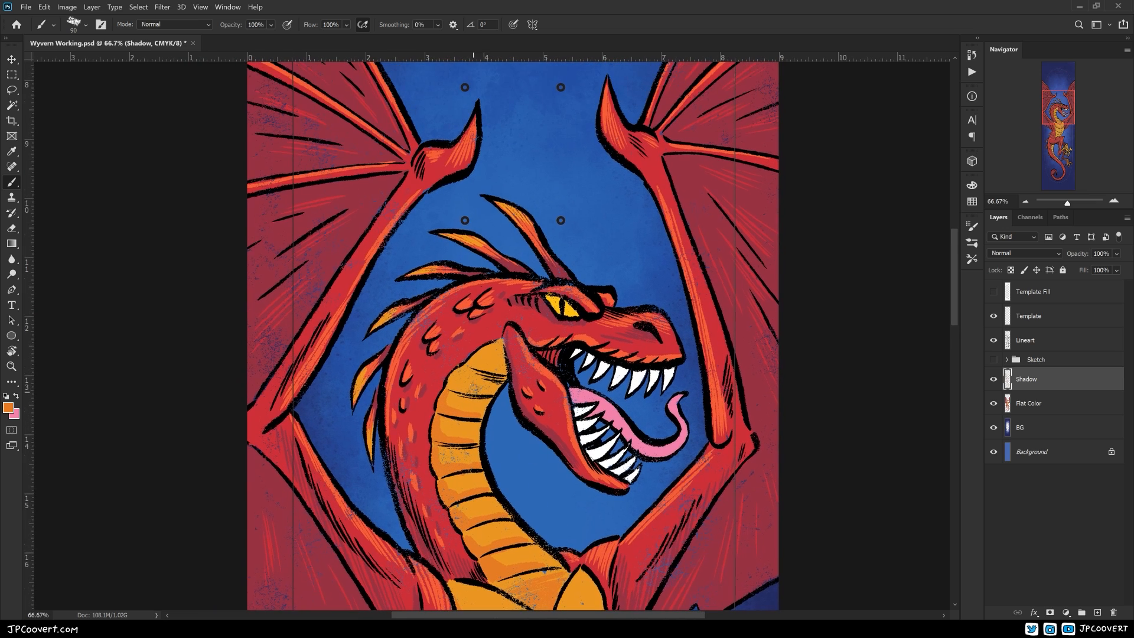
# Mix a light yellowish orange foreground colour for the highlights
pyautogui.hotkey('ctrl', '-')
pyautogui.hotkey('ctrl', '-')
pyautogui.hotkey('ctrl', '-')
pyautogui.hotkey('ctrl', '+')
pyautogui.hotkey('ctrl', '+')
pyautogui.click(8, 407)
pyautogui.click(286, 129)
pyautogui.click(273, 129)
pyautogui.click(355, 262)
pyautogui.click(460, 122)
pyautogui.hotkey('ctrl', '+')
# Paint light orange highlight strokes on the plates of the neck, chest and belly and on the clawed foot
pyautogui.moveTo(360, 143); pyautogui.dragTo(565, 98)
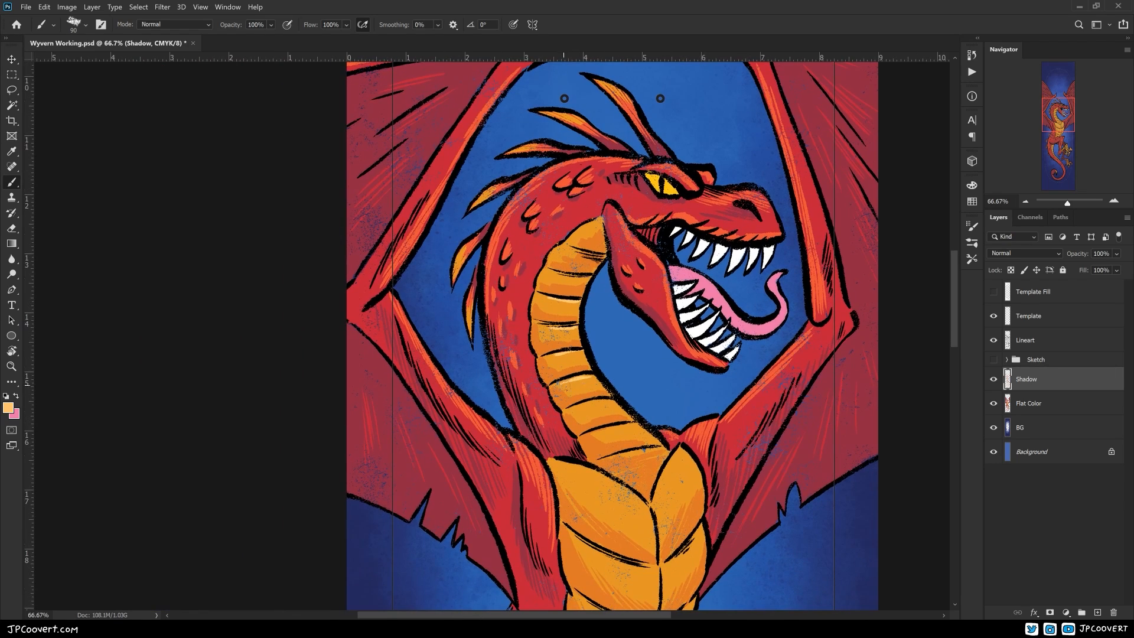
pyautogui.moveTo(598, 434); pyautogui.dragTo(556, 482)
pyautogui.moveTo(517, 323); pyautogui.dragTo(536, 326)
pyautogui.moveTo(507, 372); pyautogui.dragTo(534, 378)
pyautogui.moveTo(526, 505); pyautogui.dragTo(468, 408)
pyautogui.moveTo(467, 413); pyautogui.dragTo(549, 459)
pyautogui.moveTo(574, 403); pyautogui.dragTo(560, 444)
pyautogui.moveTo(617, 484)
pyautogui.mouseDown()
pyautogui.moveTo(633, 425)
pyautogui.moveTo(438, 456)
pyautogui.mouseUp()
pyautogui.moveTo(310, 467); pyautogui.dragTo(362, 488)
pyautogui.moveTo(443, 453); pyautogui.dragTo(446, 319)
pyautogui.moveTo(334, 404); pyautogui.dragTo(365, 415)
pyautogui.moveTo(437, 435)
pyautogui.mouseDown()
pyautogui.moveTo(542, 442)
pyautogui.moveTo(561, 498)
pyautogui.moveTo(514, 395)
pyautogui.mouseUp()
pyautogui.hotkey('ctrl', '-')
pyautogui.hotkey('ctrl', '-')
pyautogui.hotkey('ctrl', '+')
pyautogui.hotkey('ctrl', '+')
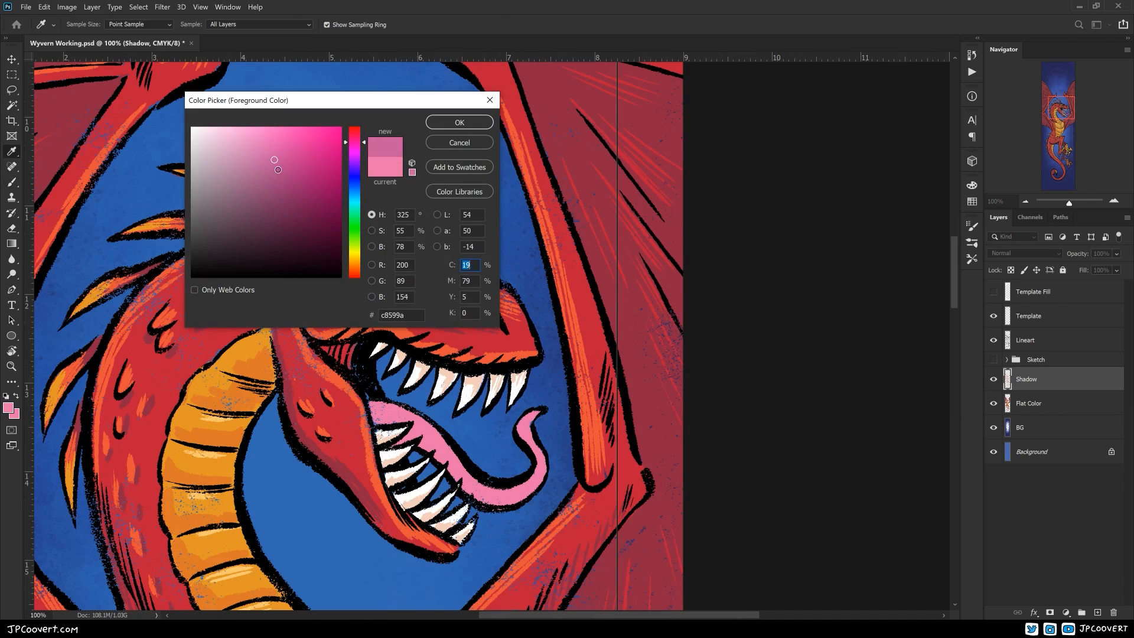
# Choose a darker pink foreground colour and shade the wyvern's tongue with it
pyautogui.click(458, 120)
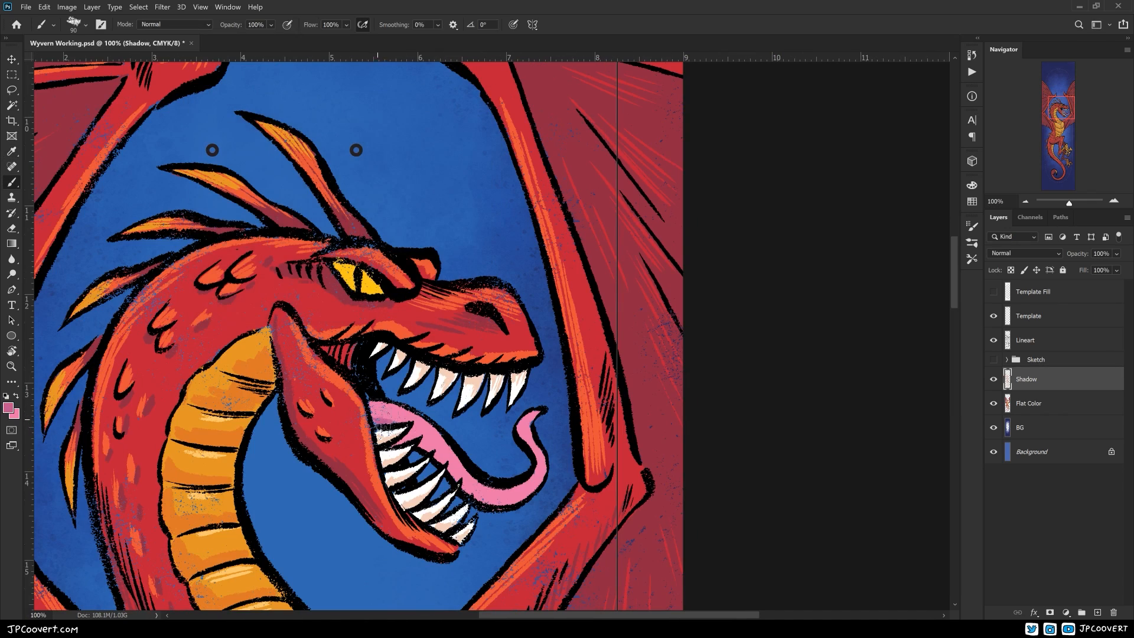
pyautogui.hotkey('ctrl', '-')
pyautogui.hotkey('ctrl', '-')
pyautogui.moveTo(520, 440); pyautogui.dragTo(554, 519)
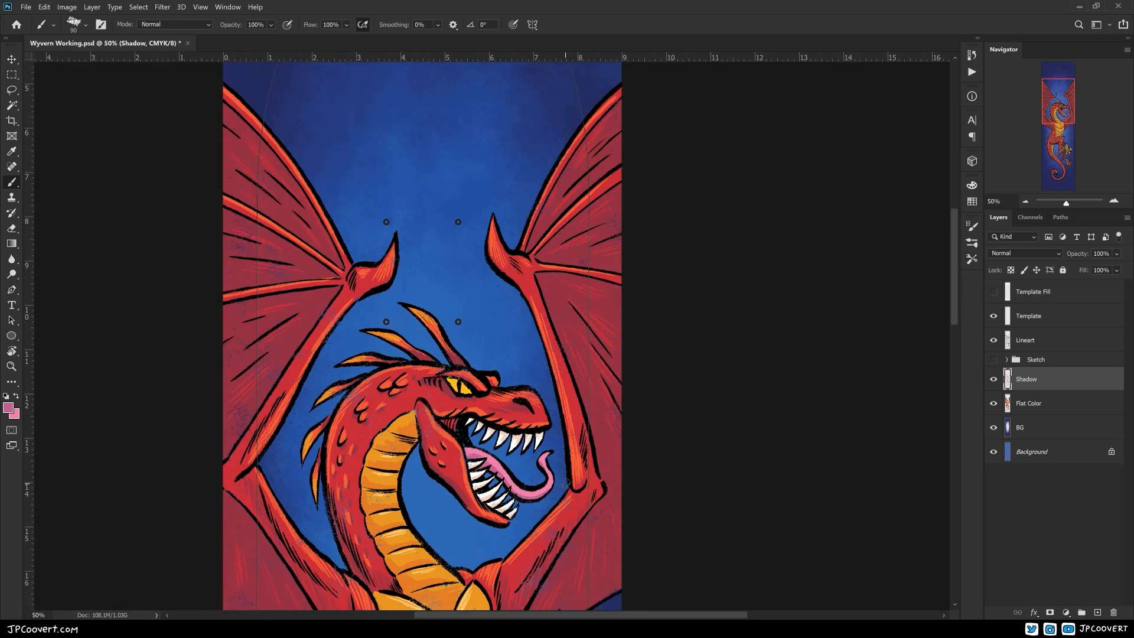
# Create a layer named White above the Lineart layer and move the Sketch group beneath the BG layer
pyautogui.click(1026, 341)
pyautogui.click(1097, 612)
pyautogui.moveTo(1036, 383); pyautogui.dragTo(1034, 461)
pyautogui.doubleClick(1027, 340)
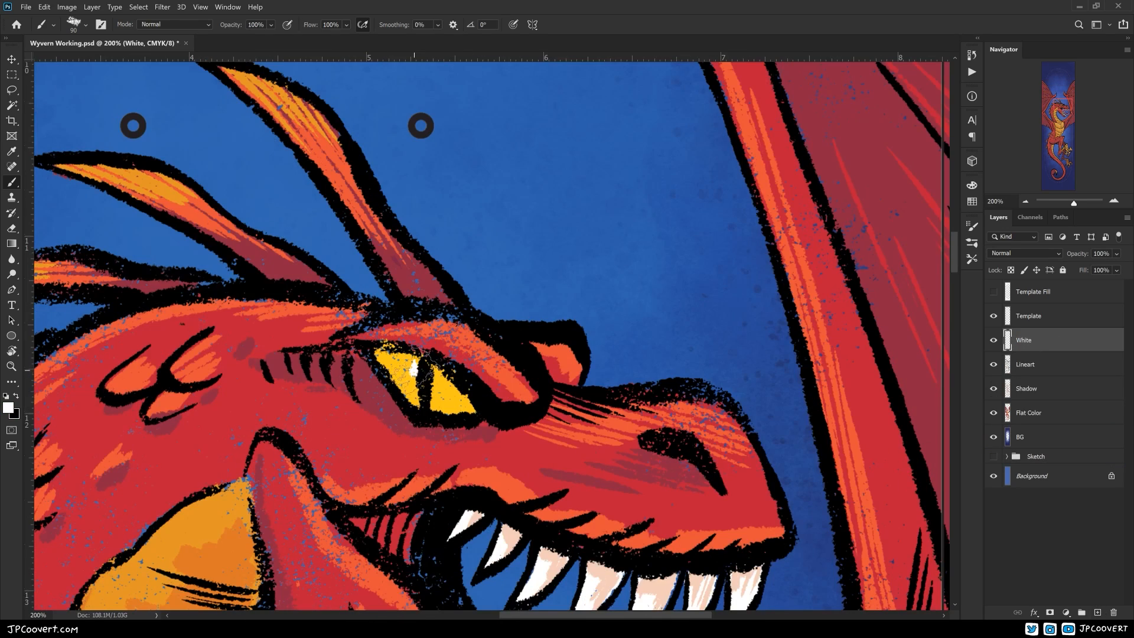
# Add a layer named Lineart Texture clipped to Lineart and choose a large texture brush with its mode set to Normal
pyautogui.hotkey('ctrl', '0')
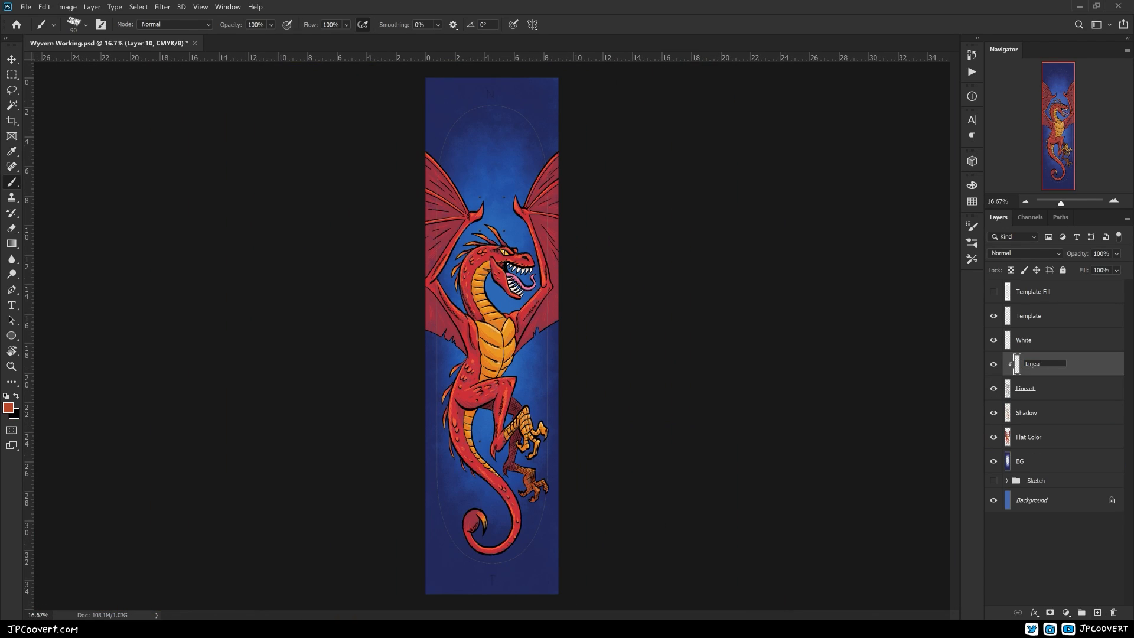
pyautogui.click(972, 243)
pyautogui.moveTo(955, 322); pyautogui.dragTo(962, 431)
pyautogui.click(799, 376)
pyautogui.click(972, 242)
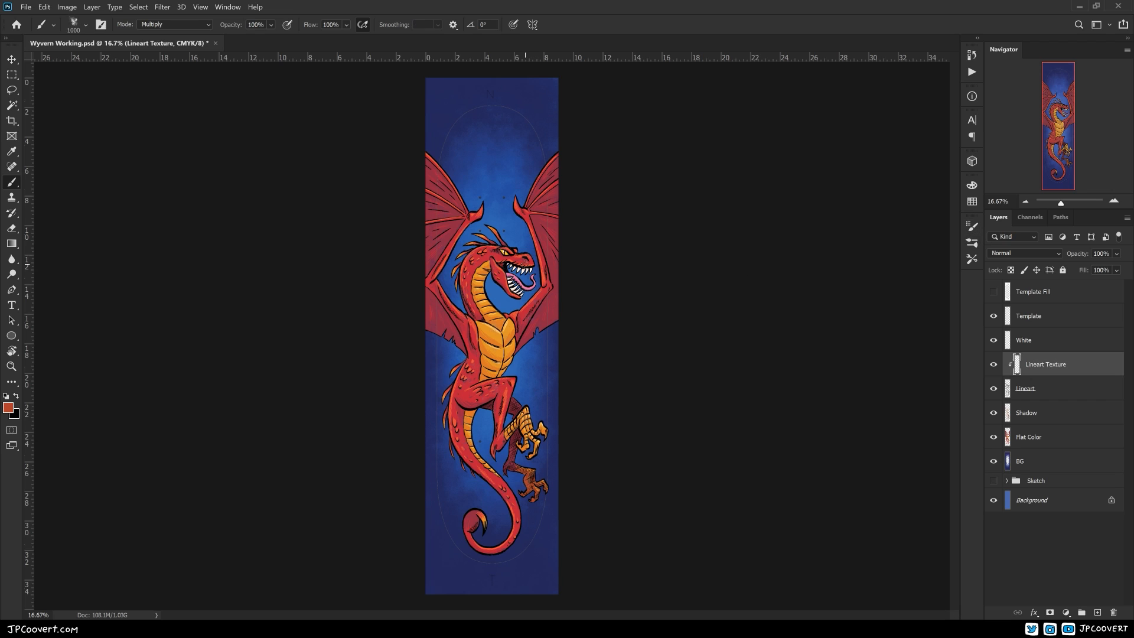
pyautogui.click(207, 26)
pyautogui.click(168, 36)
# Sample the dark red of the wing membrane and shift the foreground colour to a dark purple
pyautogui.hotkey('ctrl', '+')
pyautogui.hotkey('ctrl', '+')
pyautogui.moveTo(496, 207); pyautogui.dragTo(517, 516)
pyautogui.keyDown('alt'); pyautogui.click(417, 467); pyautogui.keyUp('alt')
pyautogui.click(8, 407)
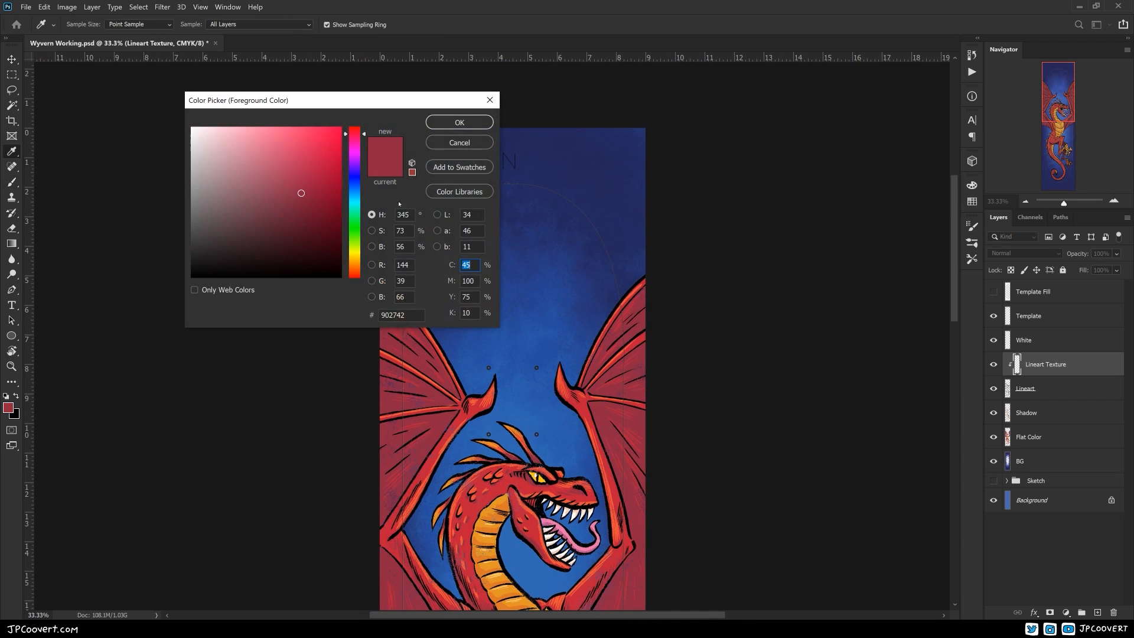
pyautogui.moveTo(359, 154); pyautogui.dragTo(359, 156)
pyautogui.moveTo(319, 208); pyautogui.dragTo(310, 223)
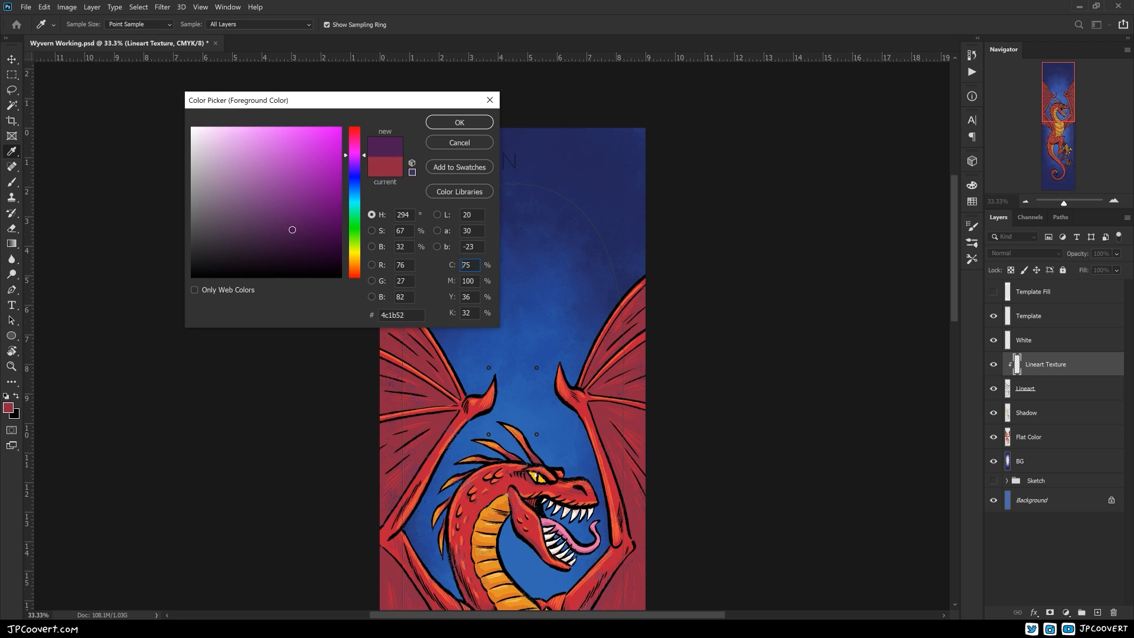
pyautogui.press('Return')
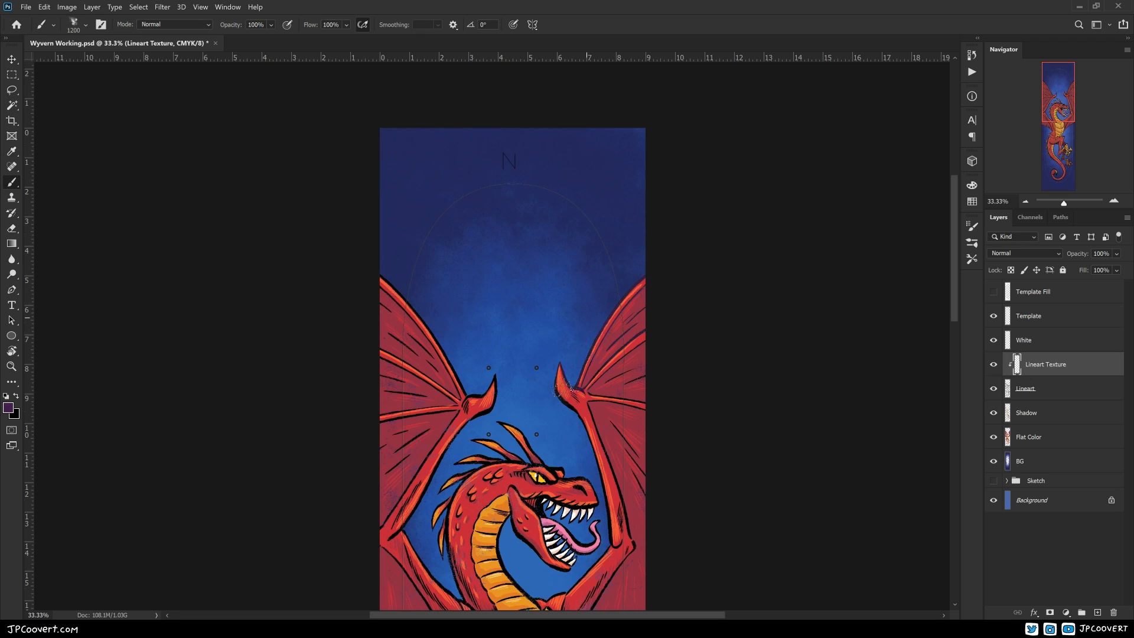
# Try painting dark purple texture over the line art of the wings, legs and tail
pyautogui.hotkey('ctrl', '-')
pyautogui.hotkey('ctrl', '-')
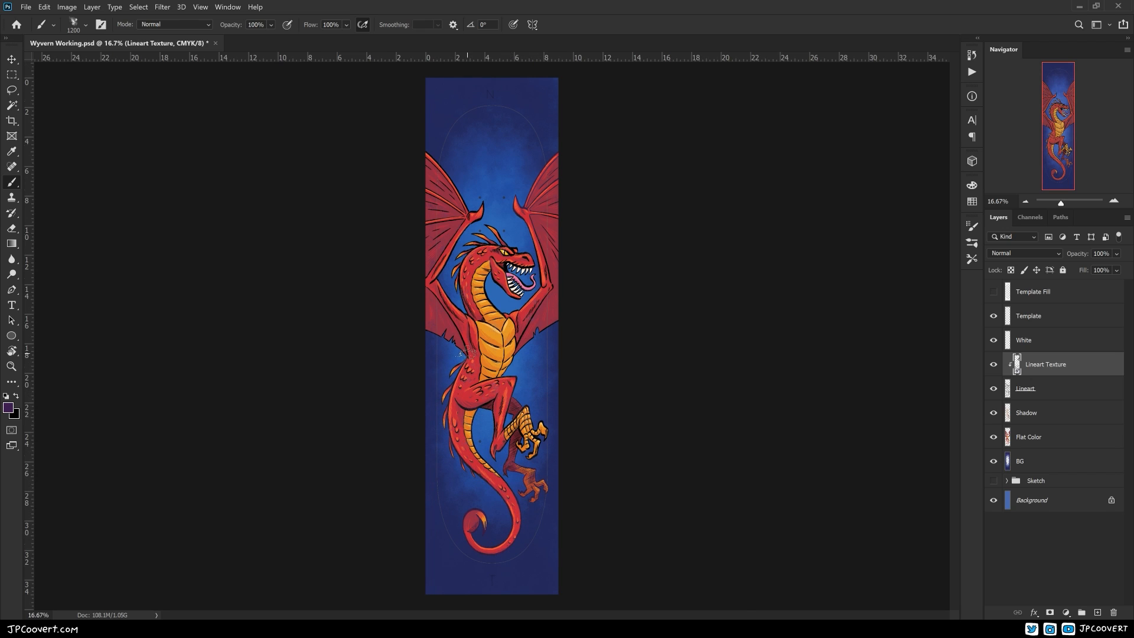
pyautogui.keyDown('ctrl'); pyautogui.click(540, 418); pyautogui.keyUp('ctrl')
pyautogui.keyDown('ctrl'); pyautogui.click(542, 418); pyautogui.keyUp('ctrl')
pyautogui.moveTo(544, 417); pyautogui.dragTo(581, 493)
pyautogui.moveTo(521, 568); pyautogui.dragTo(533, 383)
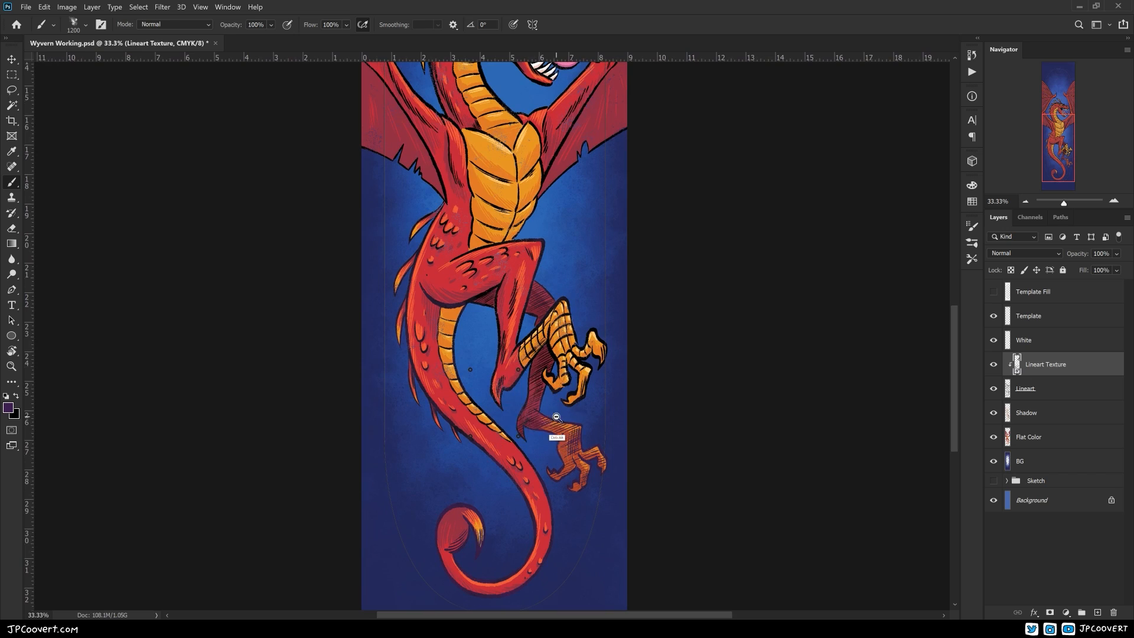
# Clear the Lineart Texture layer and mix a dark navy foreground colour with cyan 100 and yellow 50
pyautogui.keyDown('ctrl'); pyautogui.keyDown('alt'); pyautogui.click(555, 417); pyautogui.keyUp('alt'); pyautogui.keyUp('ctrl')
pyautogui.click(8, 408)
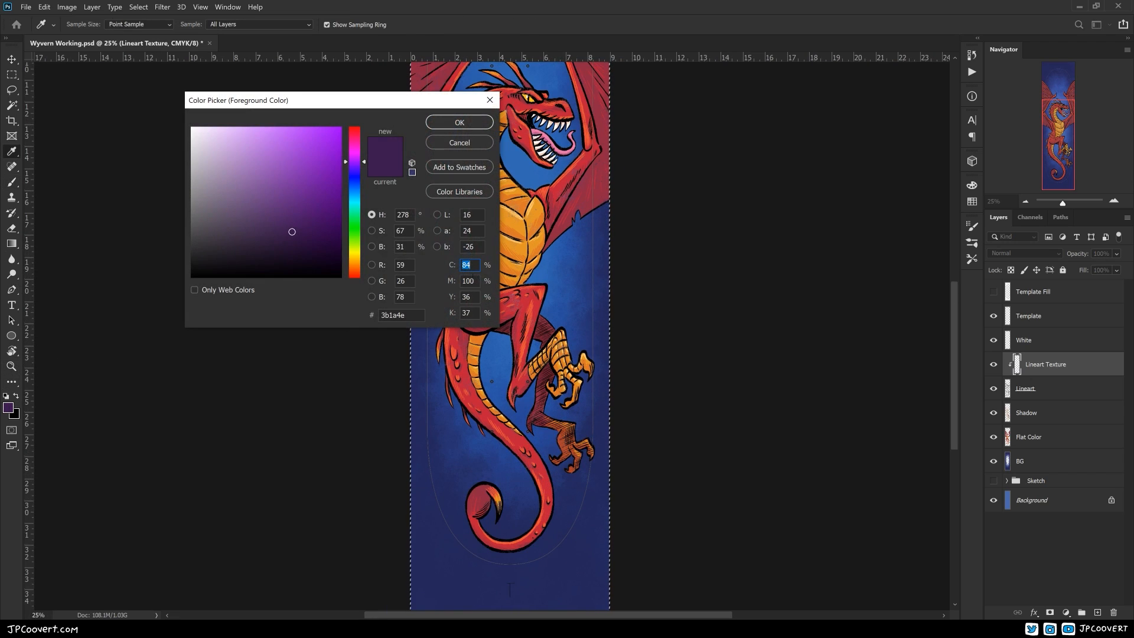
pyautogui.write('100')
pyautogui.press('Tab')
pyautogui.press('Tab')
pyautogui.write('50')
pyautogui.press('Tab')
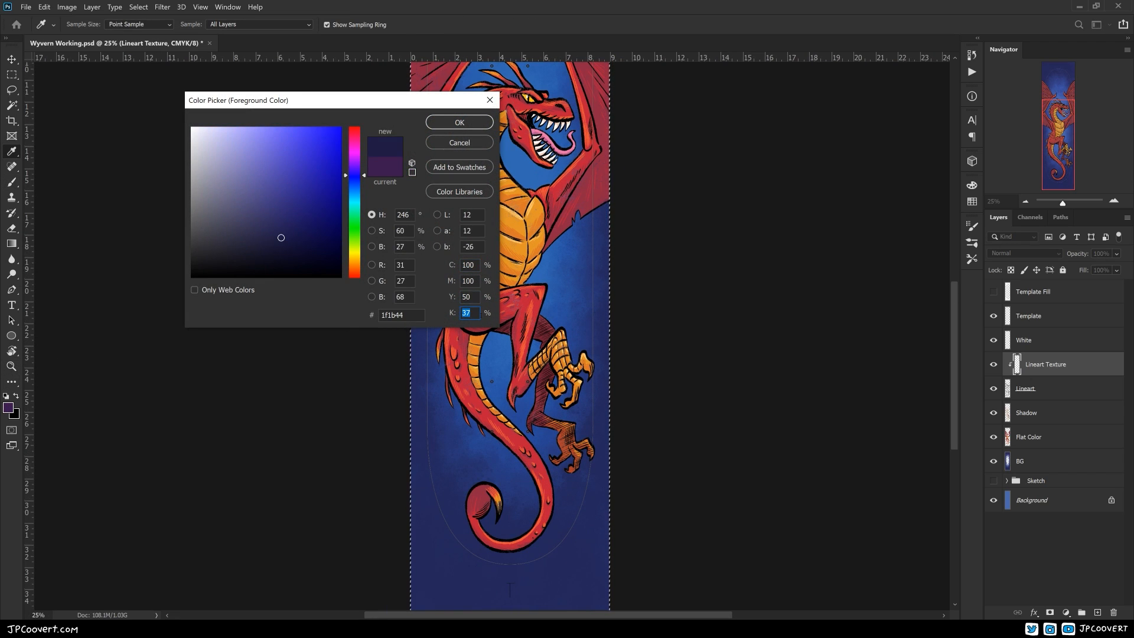
pyautogui.press('Return')
pyautogui.press('b')
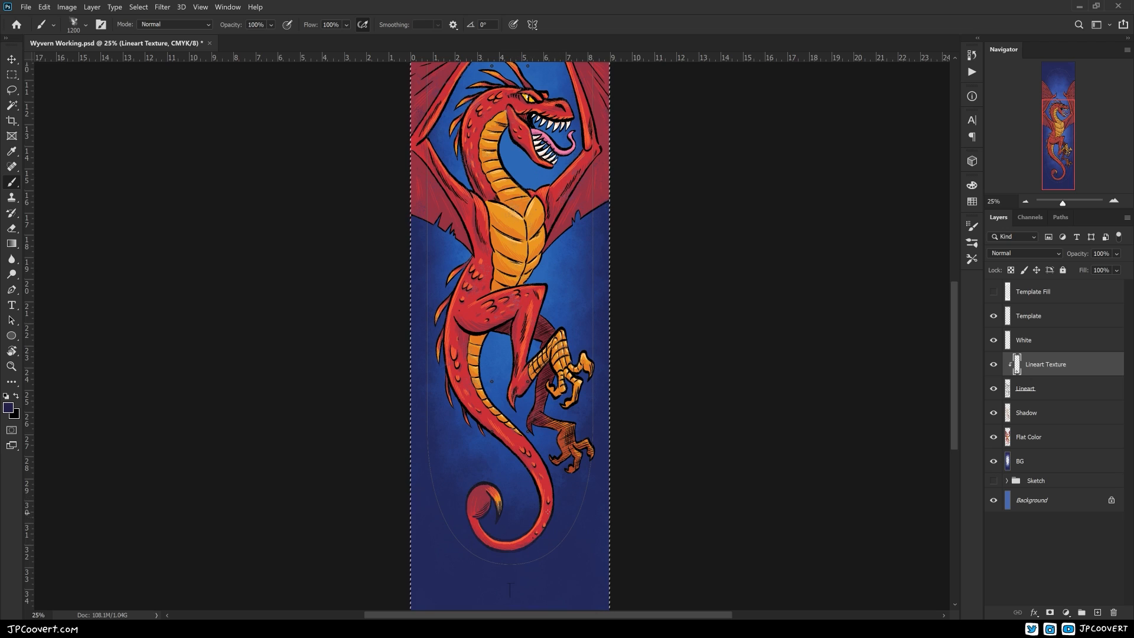
# Brush dark navy texture over the line art of the tail, hind leg, body and wings
pyautogui.keyDown('ctrl'); pyautogui.click(549, 512); pyautogui.keyUp('ctrl')
pyautogui.moveTo(580, 506); pyautogui.dragTo(575, 534)
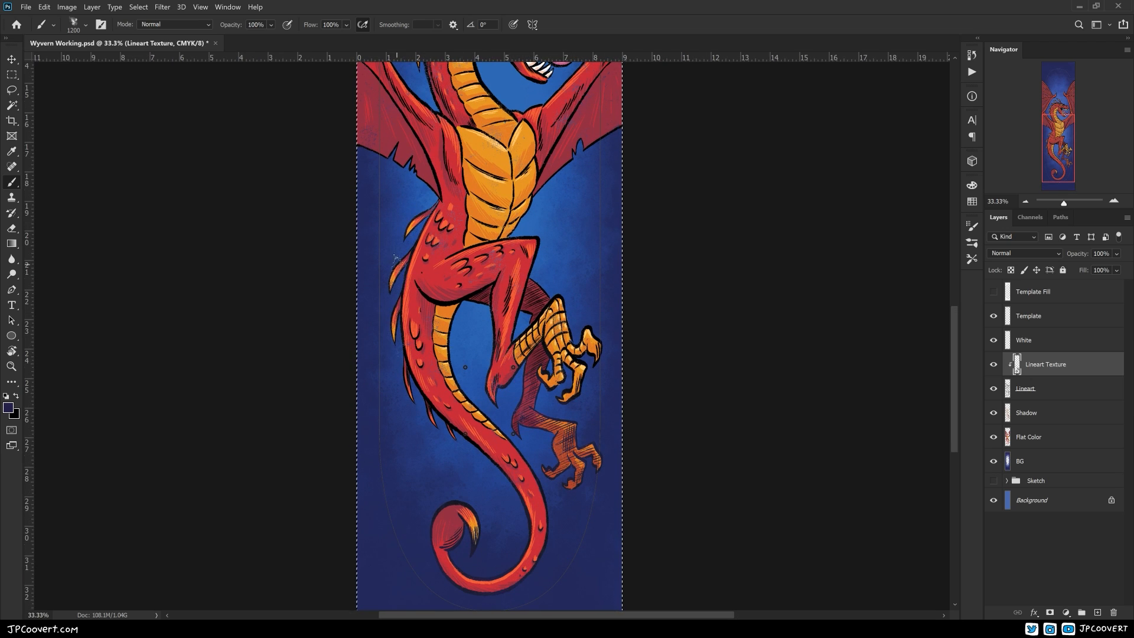
pyautogui.moveTo(464, 437); pyautogui.dragTo(480, 509)
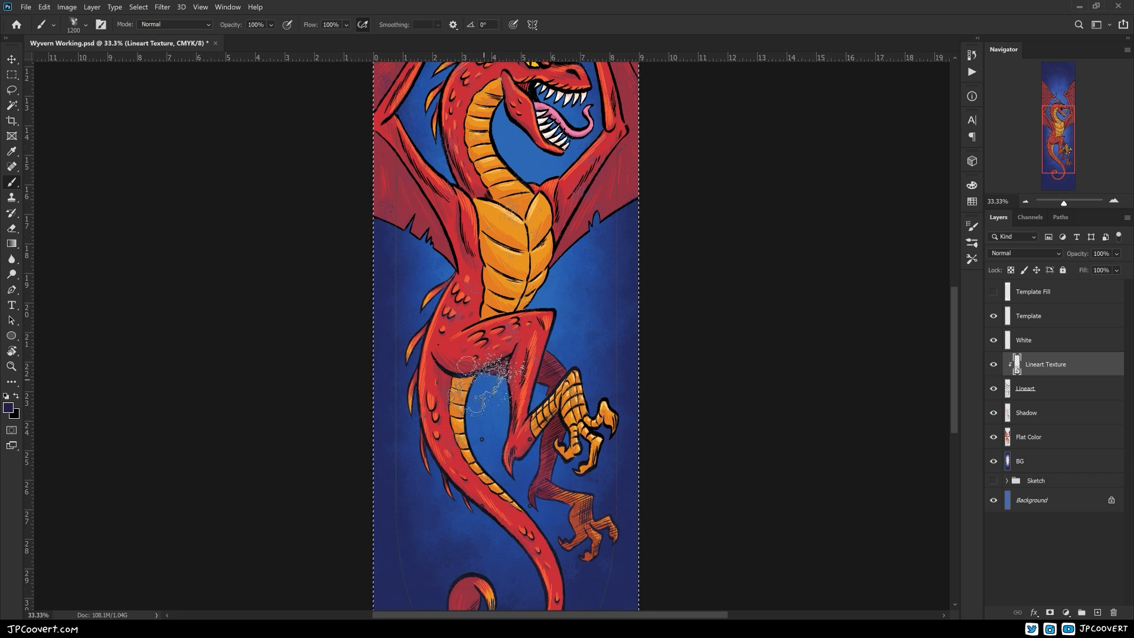
pyautogui.moveTo(641, 418); pyautogui.dragTo(652, 547)
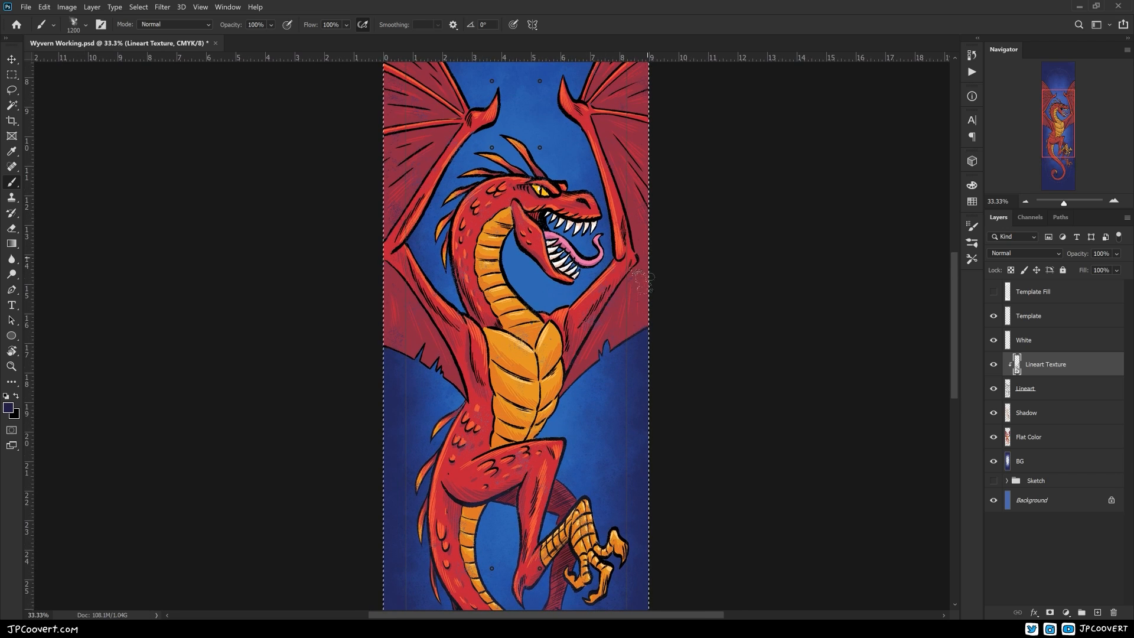
pyautogui.moveTo(433, 436); pyautogui.dragTo(439, 490)
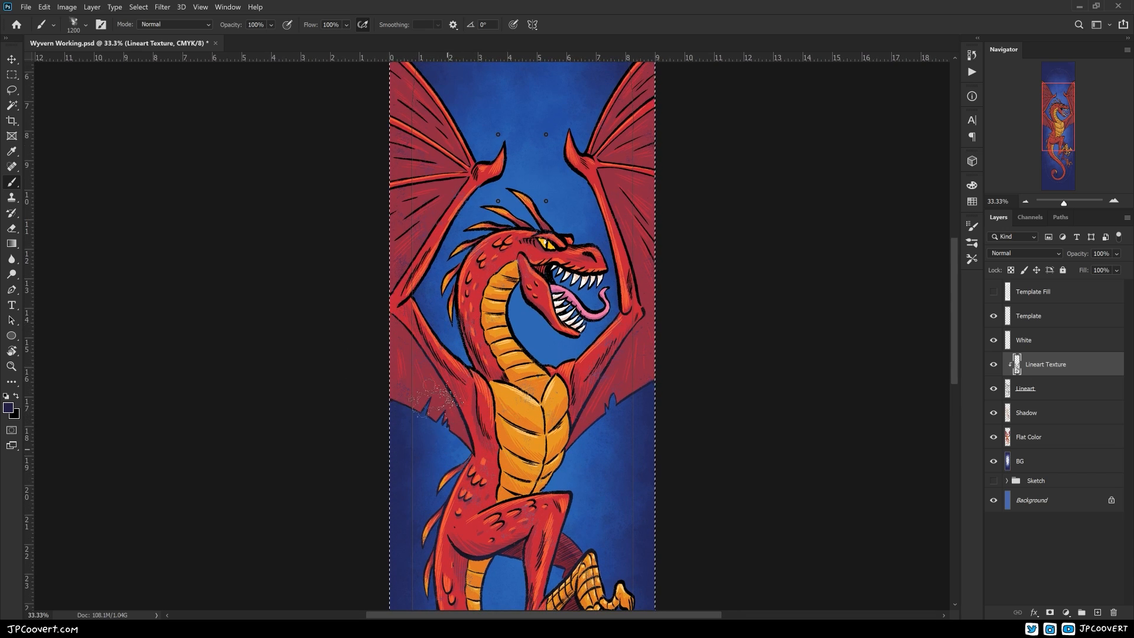
pyautogui.moveTo(448, 450); pyautogui.dragTo(429, 597)
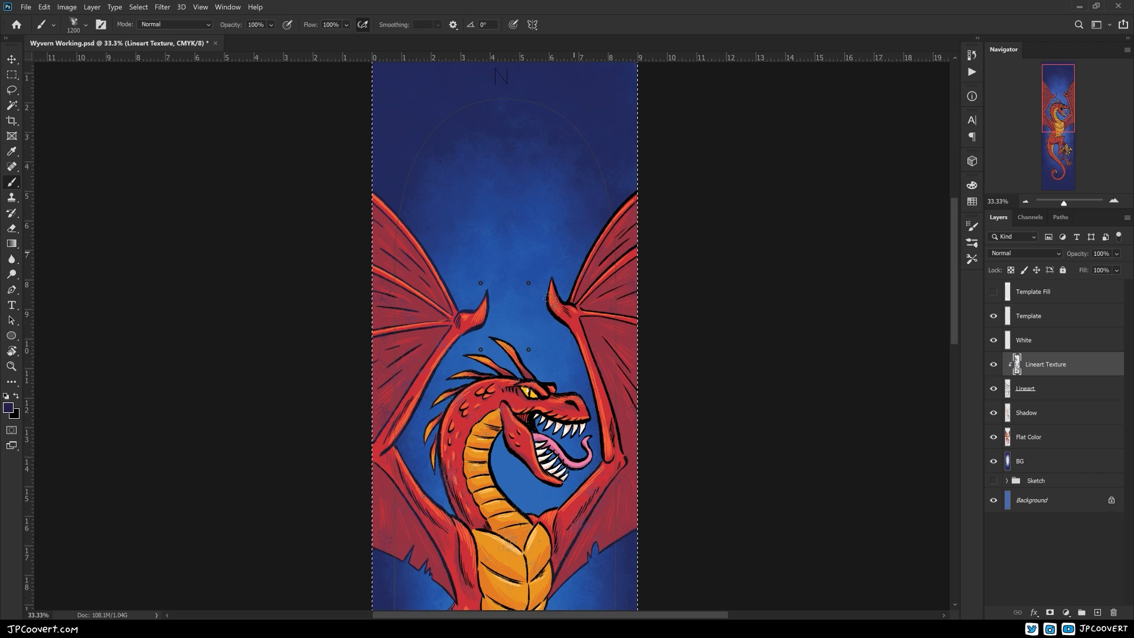
pyautogui.scroll(-3, 624, 396)
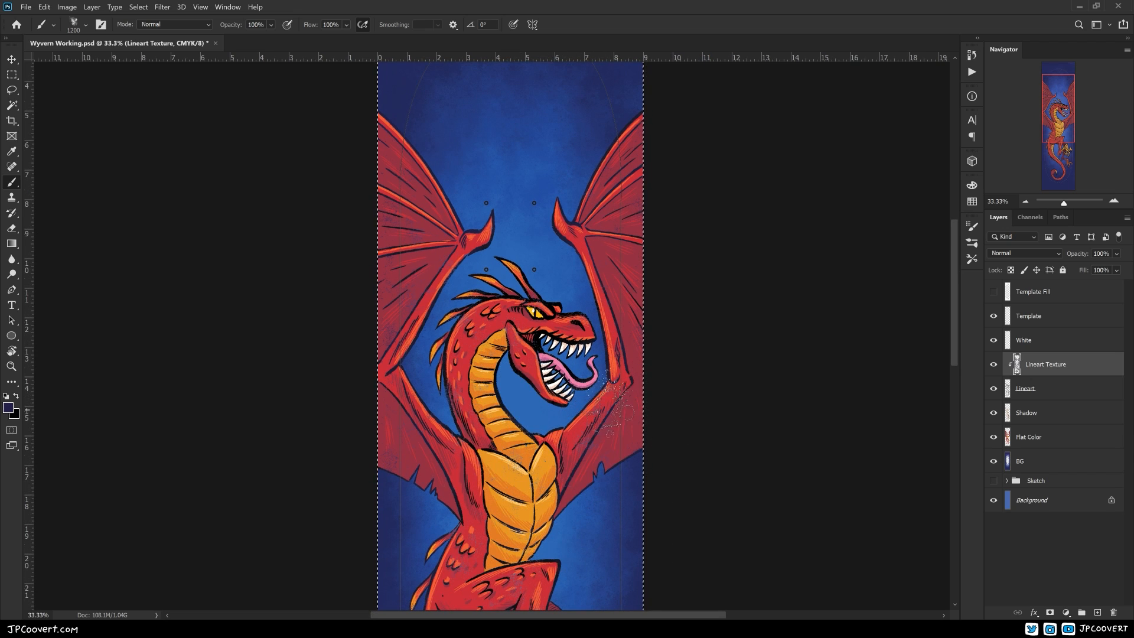
# Show the Template Fill layer, clear the selection and save the document
pyautogui.hotkey('ctrl', '-')
pyautogui.hotkey('ctrl', '-')
pyautogui.click(994, 292)
pyautogui.hotkey('ctrl', 'd')
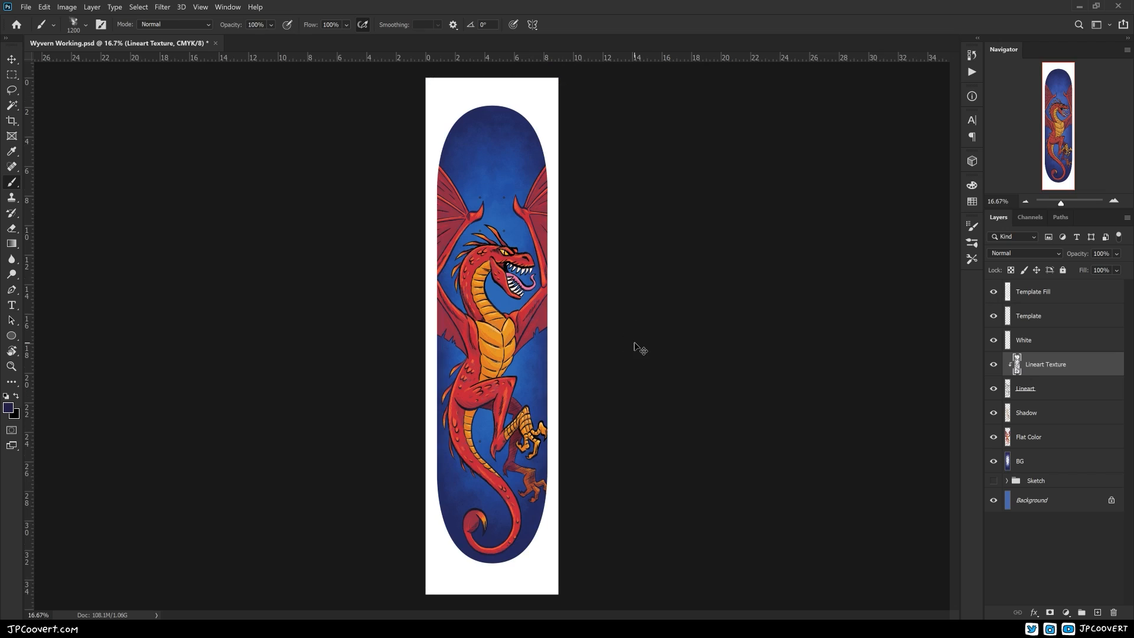
pyautogui.hotkey('ctrl', 's')
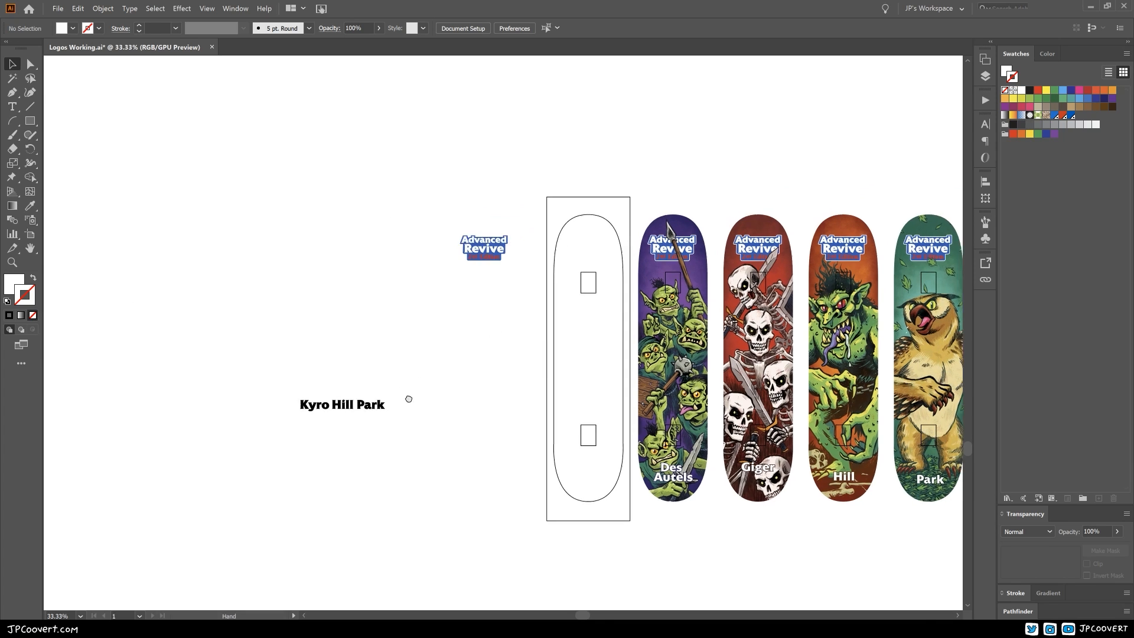
# Switch to Illustrator and place the wyvern artwork beside the other skateboard designs in the logo document
pyautogui.hotkey('ctrl', 'v')
pyautogui.moveTo(579, 352); pyautogui.dragTo(578, 351)
pyautogui.scroll(6, 505, 361)
pyautogui.moveTo(503, 399); pyautogui.dragTo(497, 410)
pyautogui.scroll(-2, 501, 333)
pyautogui.scroll(-4, 503, 306)
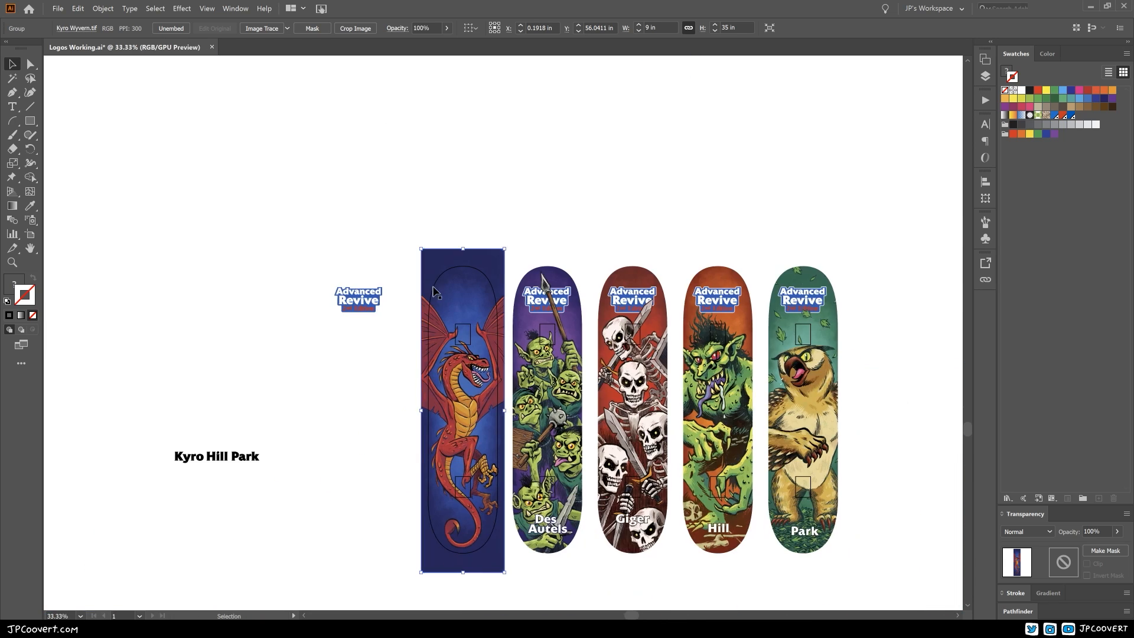
# Move the Advanced Revive logo onto the upper part of the wyvern board and nudge it slightly to the right
pyautogui.scroll(1, 407, 334)
pyautogui.moveTo(414, 331); pyautogui.dragTo(317, 252)
pyautogui.moveTo(261, 205); pyautogui.dragTo(416, 201)
pyautogui.hotkey('ctrl', 'shift', 'a')
pyautogui.scroll(2, 467, 214)
pyautogui.click(332, 203)
pyautogui.press('Right')
pyautogui.press('Right')
pyautogui.press('Right')
pyautogui.click(462, 124)
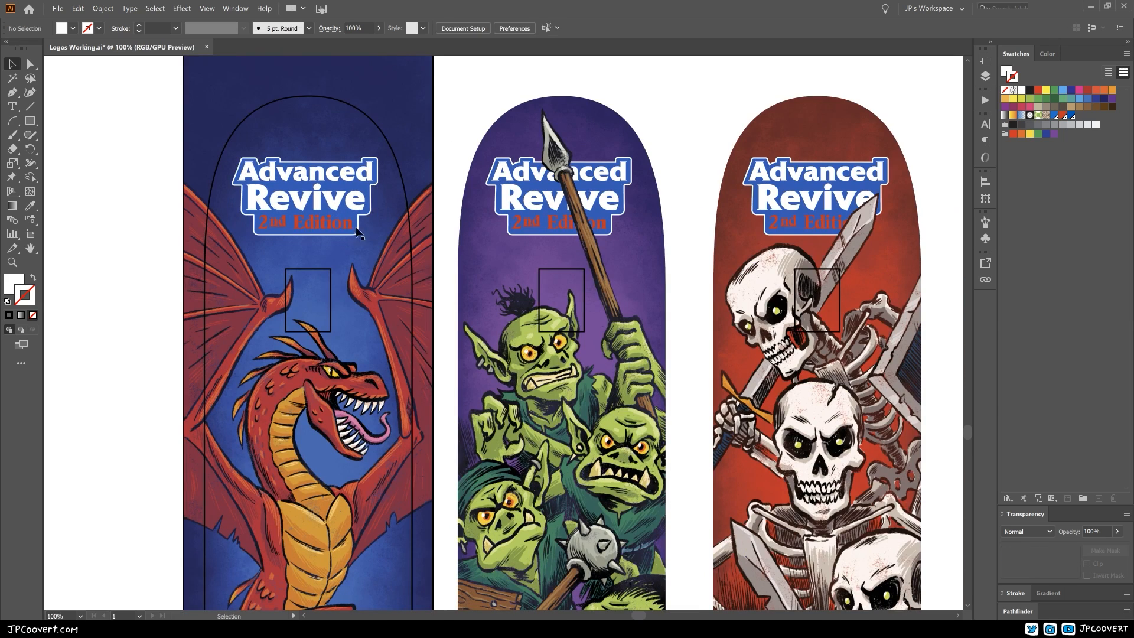
pyautogui.click(356, 229)
pyautogui.hotkey('ctrl', 'shift', 'a')
# Copy the first name from the black name text onto the wyvern's tail, level with the other boards' names
pyautogui.keyDown('ctrl'); pyautogui.keyDown('alt'); pyautogui.click(326, 344); pyautogui.keyUp('alt'); pyautogui.keyUp('ctrl')
pyautogui.keyDown('ctrl'); pyautogui.keyDown('alt'); pyautogui.click(328, 346); pyautogui.keyUp('alt'); pyautogui.keyUp('ctrl')
pyautogui.click(183, 400)
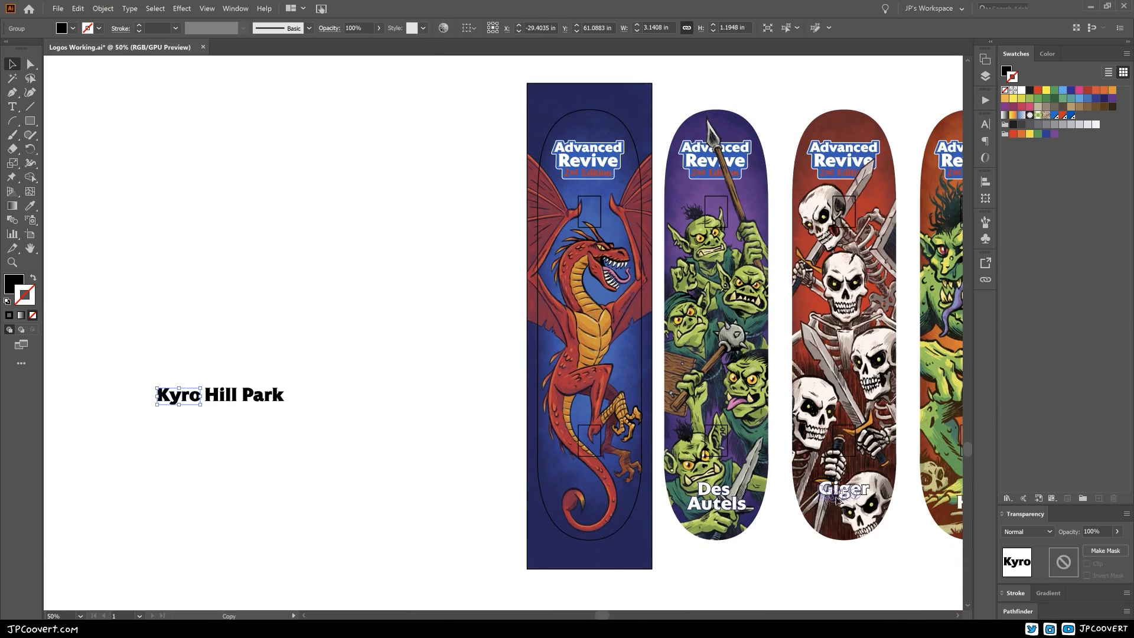
pyautogui.moveTo(940, 509); pyautogui.dragTo(938, 509)
pyautogui.moveTo(577, 506); pyautogui.dragTo(578, 507)
pyautogui.moveTo(849, 492); pyautogui.dragTo(849, 493)
pyautogui.moveTo(832, 493); pyautogui.dragTo(713, 495)
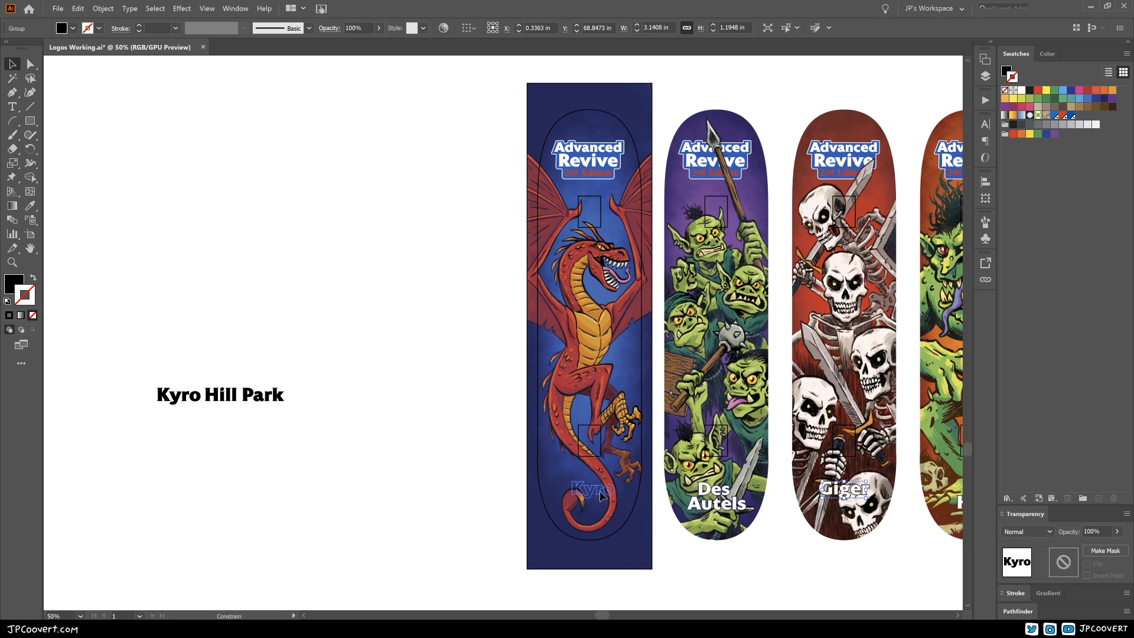
pyautogui.moveTo(600, 496); pyautogui.dragTo(599, 496)
# Give the copied name a white fill and a 2.5 pt dark blue outline by sampling the neighbouring board's name
pyautogui.keyDown('ctrl'); pyautogui.doubleClick(584, 477); pyautogui.keyUp('ctrl')
pyautogui.press('i')
pyautogui.click(640, 456)
pyautogui.keyDown('ctrl'); pyautogui.doubleClick(357, 408); pyautogui.keyUp('ctrl')
pyautogui.moveTo(620, 377); pyautogui.dragTo(278, 551)
pyautogui.press('v')
pyautogui.moveTo(450, 462); pyautogui.dragTo(449, 462)
pyautogui.keyDown('ctrl'); pyautogui.doubleClick(447, 487); pyautogui.keyUp('ctrl')
# Adjust the spacing of the last two letters in the name on the wyvern board
pyautogui.press('a')
pyautogui.click(337, 603)
pyautogui.click(458, 428)
pyautogui.keyDown('shift'); pyautogui.click(515, 442); pyautogui.keyUp('shift')
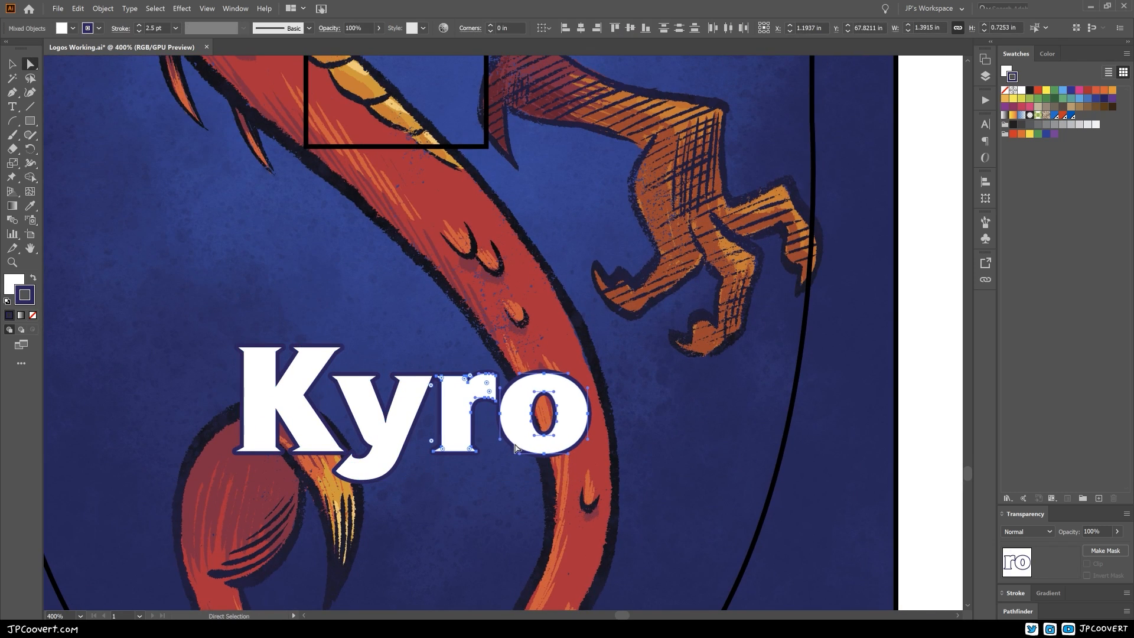
pyautogui.click(406, 511)
# Change the outline colour of the name on the wyvern board to a slightly bluer navy
pyautogui.hotkey('ctrl', '-')
pyautogui.moveTo(385, 440); pyautogui.dragTo(390, 465)
pyautogui.press('v')
pyautogui.click(390, 465)
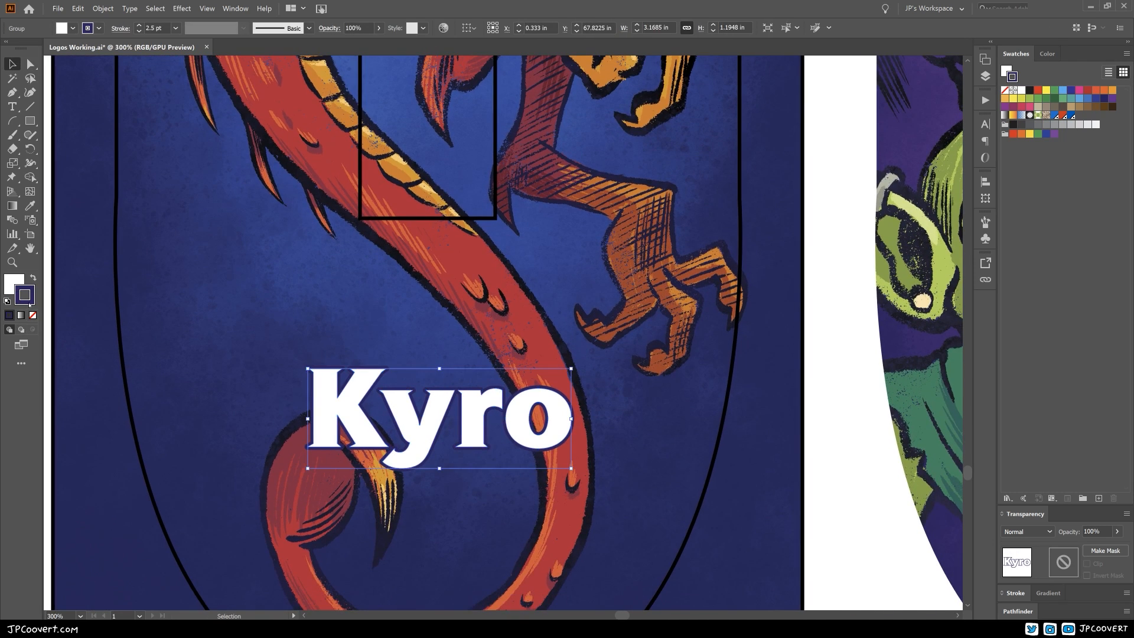
pyautogui.doubleClick(27, 298)
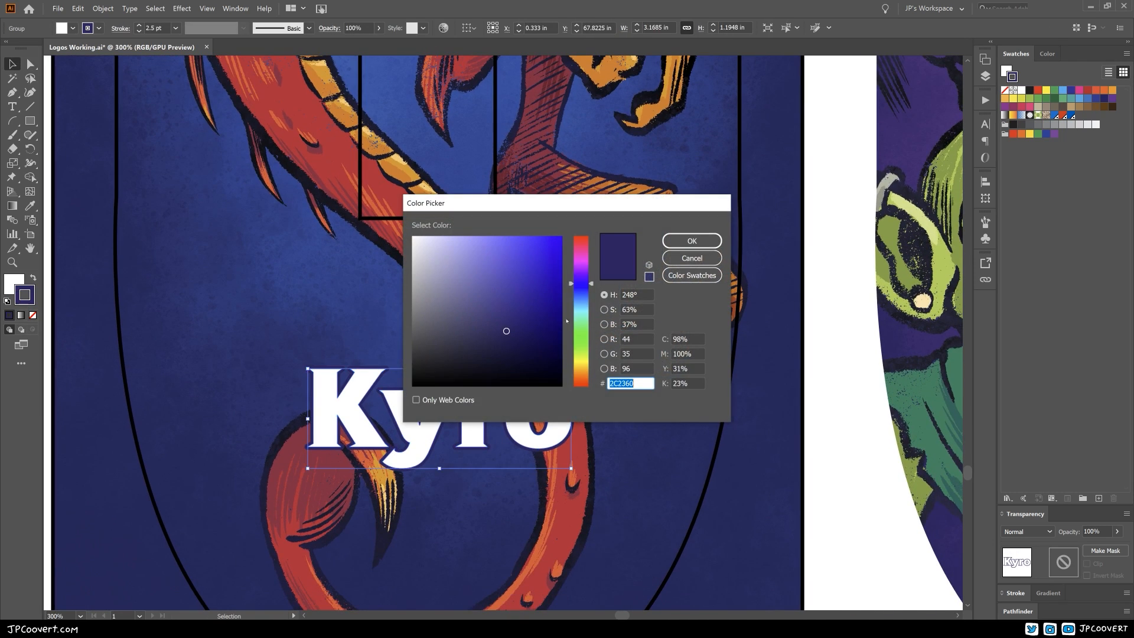
pyautogui.moveTo(592, 288); pyautogui.dragTo(592, 290)
pyautogui.moveTo(528, 332); pyautogui.dragTo(520, 334)
pyautogui.click(691, 241)
pyautogui.click(830, 488)
# Centre the name horizontally with the wyvern artwork on its board
pyautogui.hotkey('ctrl', '-')
pyautogui.moveTo(470, 468)
pyautogui.mouseDown()
pyautogui.moveTo(464, 414)
pyautogui.moveTo(460, 425)
pyautogui.mouseUp()
pyautogui.click(479, 365)
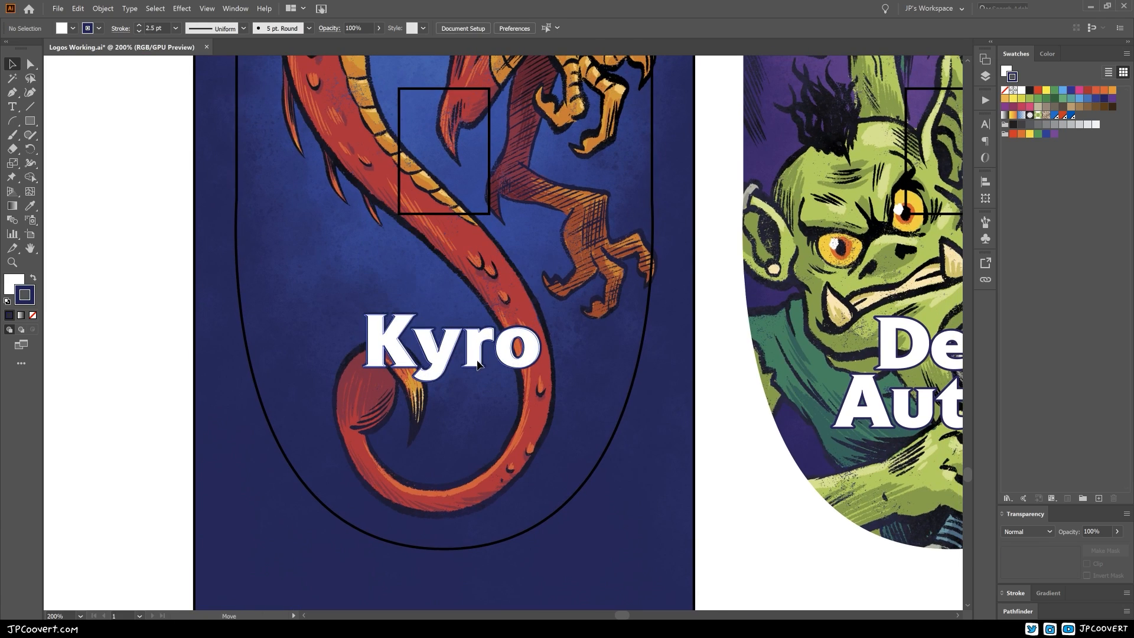
pyautogui.hotkey('ctrl', '-')
pyautogui.moveTo(464, 270); pyautogui.dragTo(463, 388)
pyautogui.keyDown('ctrl'); pyautogui.keyDown('alt'); pyautogui.click(509, 470); pyautogui.keyUp('alt'); pyautogui.keyUp('ctrl')
pyautogui.keyDown('ctrl'); pyautogui.keyDown('alt'); pyautogui.click(510, 470); pyautogui.keyUp('alt'); pyautogui.keyUp('ctrl')
pyautogui.keyDown('ctrl'); pyautogui.keyDown('alt'); pyautogui.click(509, 471); pyautogui.keyUp('alt'); pyautogui.keyUp('ctrl')
pyautogui.click(505, 511)
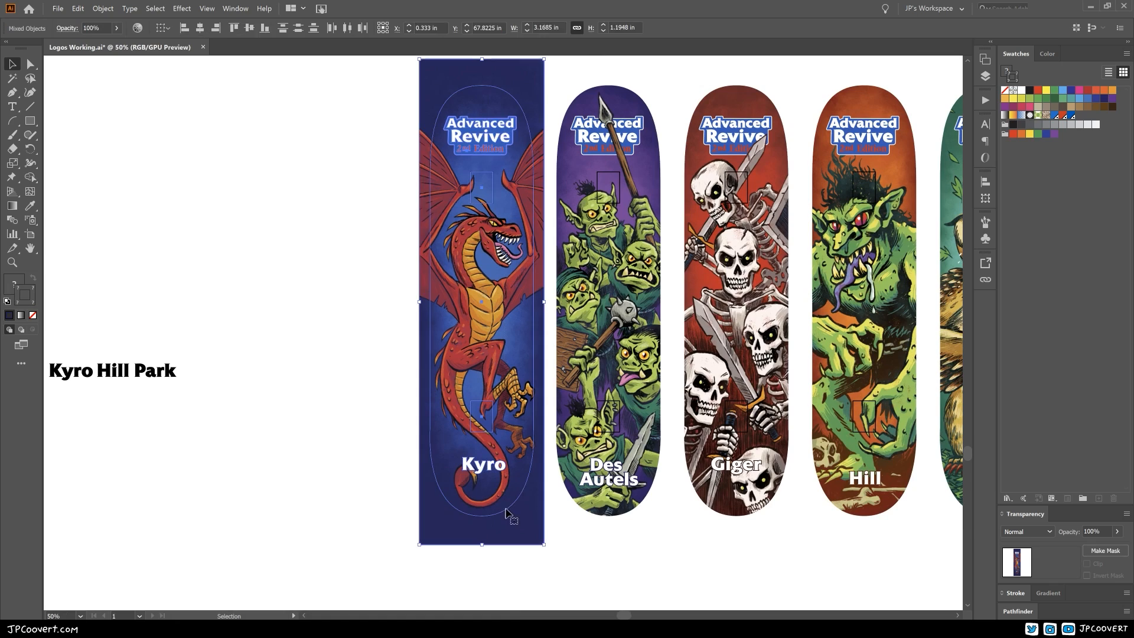
pyautogui.click(199, 28)
pyautogui.click(327, 278)
# Crop the wyvern board's artwork to the rounded skateboard deck outline with a clipping mask
pyautogui.moveTo(329, 281); pyautogui.dragTo(286, 343)
pyautogui.click(388, 413)
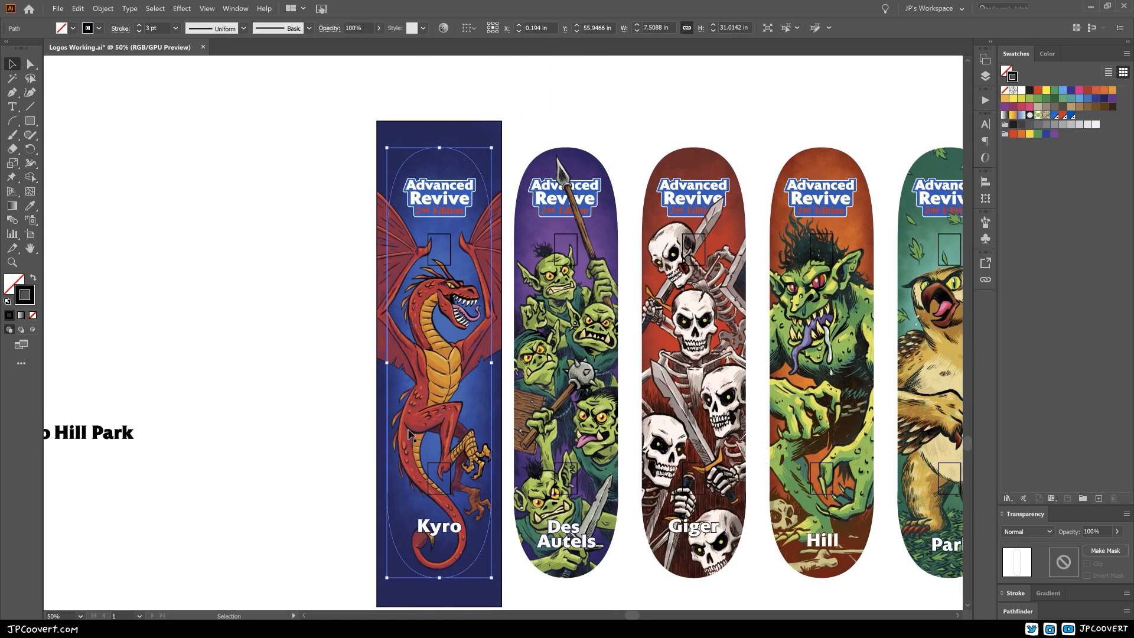
pyautogui.press('a')
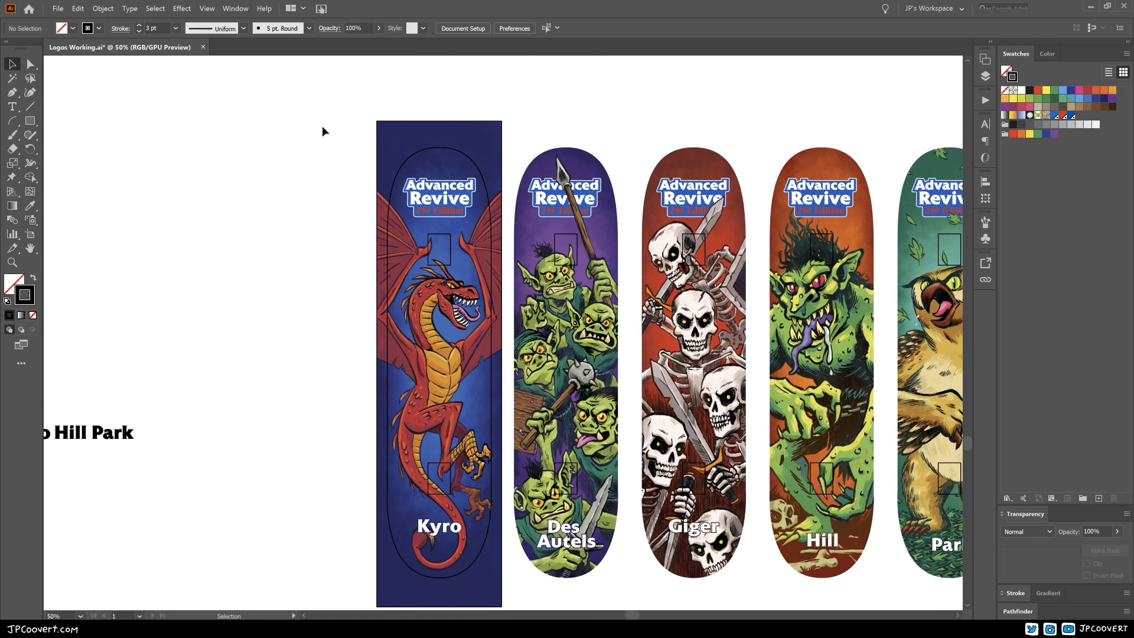
pyautogui.moveTo(326, 137); pyautogui.dragTo(522, 567)
pyautogui.hotkey('ctrl', '7')
pyautogui.click(523, 567)
pyautogui.moveTo(543, 358); pyautogui.dragTo(378, 339)
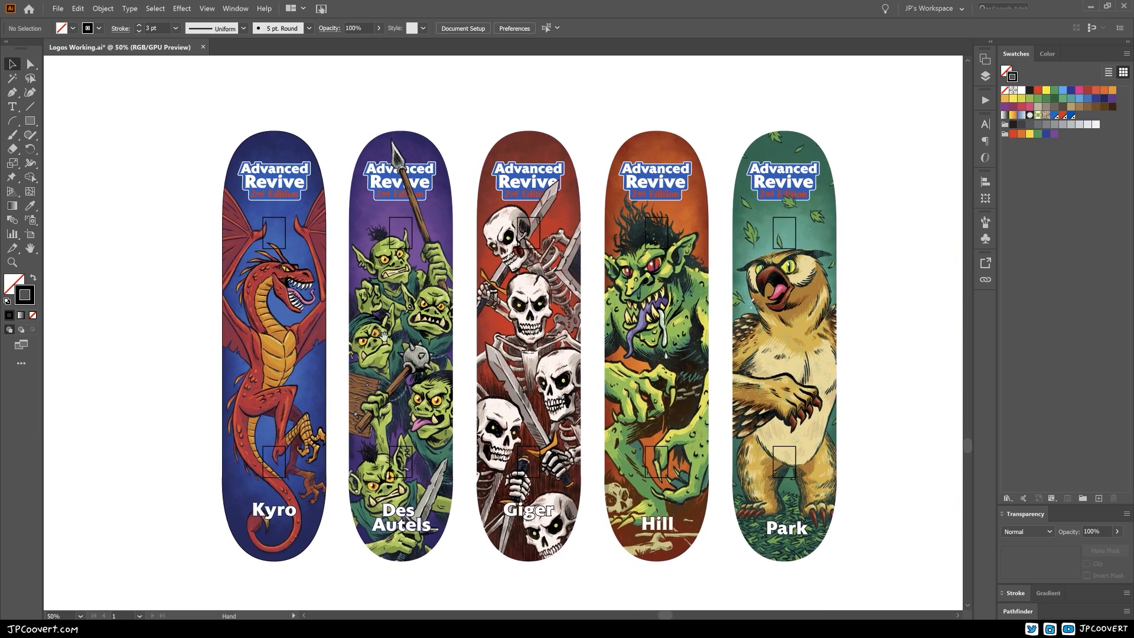